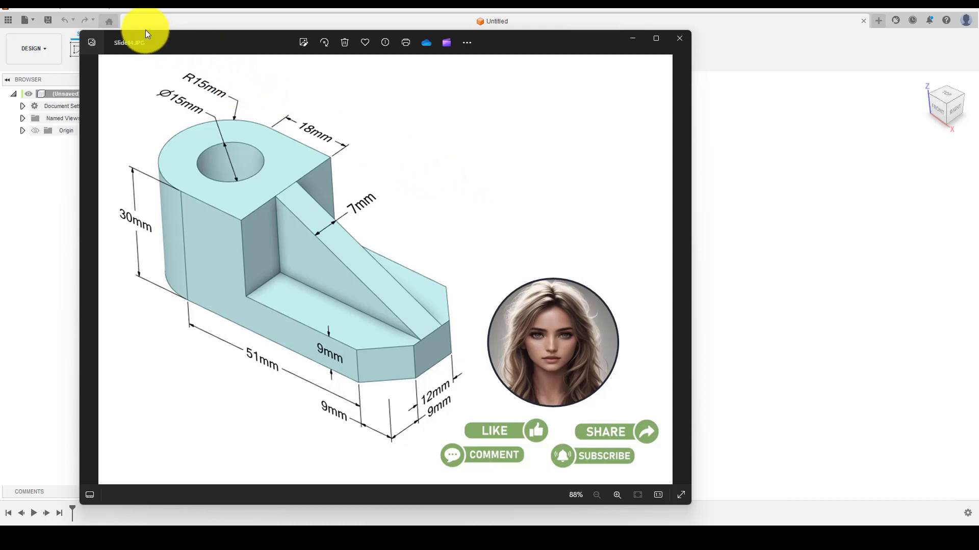
Review the Slide14.JPG bracket drawing in Photos, then minimize its window
left_click(93, 31)
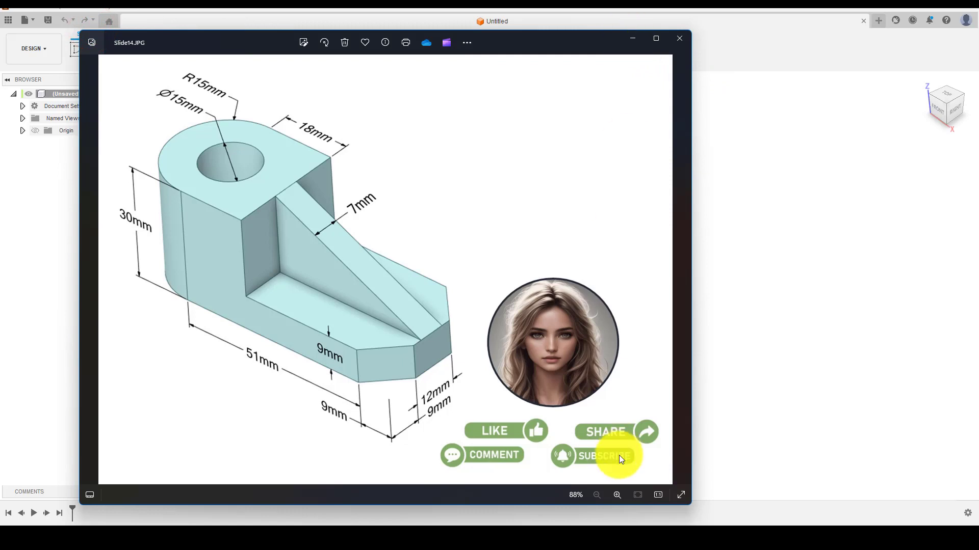
left_click(187, 29)
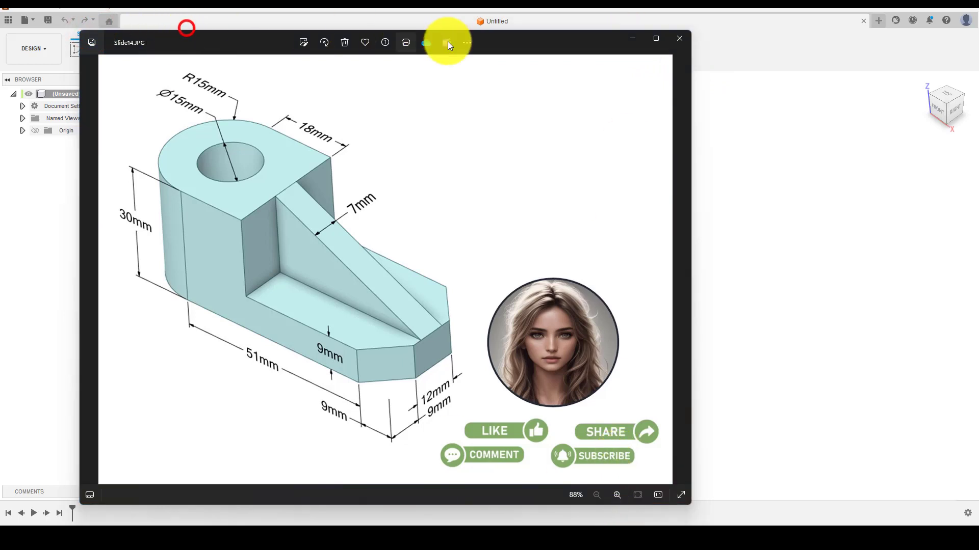
Hide the reference viewer and start a sketch on the front plane in the Solid tools
left_click(630, 43)
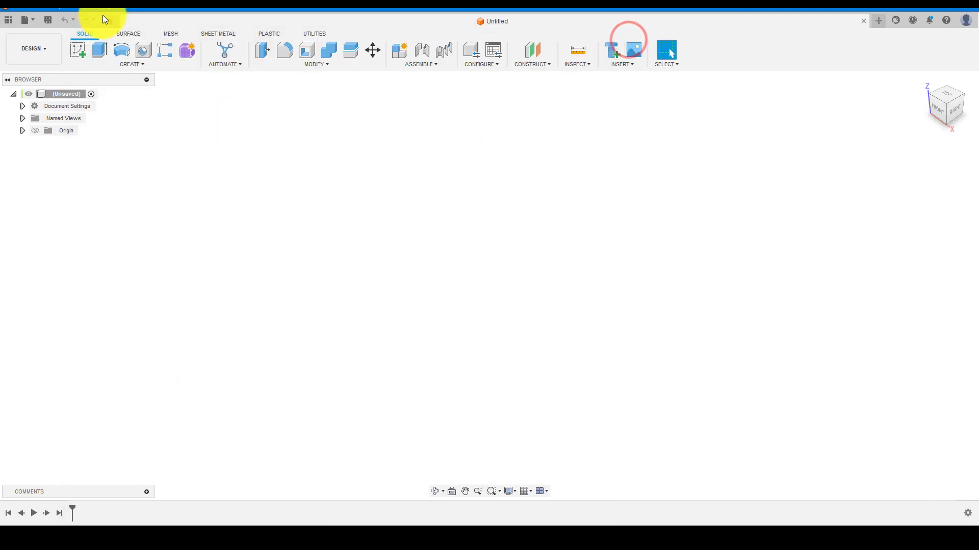
left_click(92, 27)
left_click(77, 50)
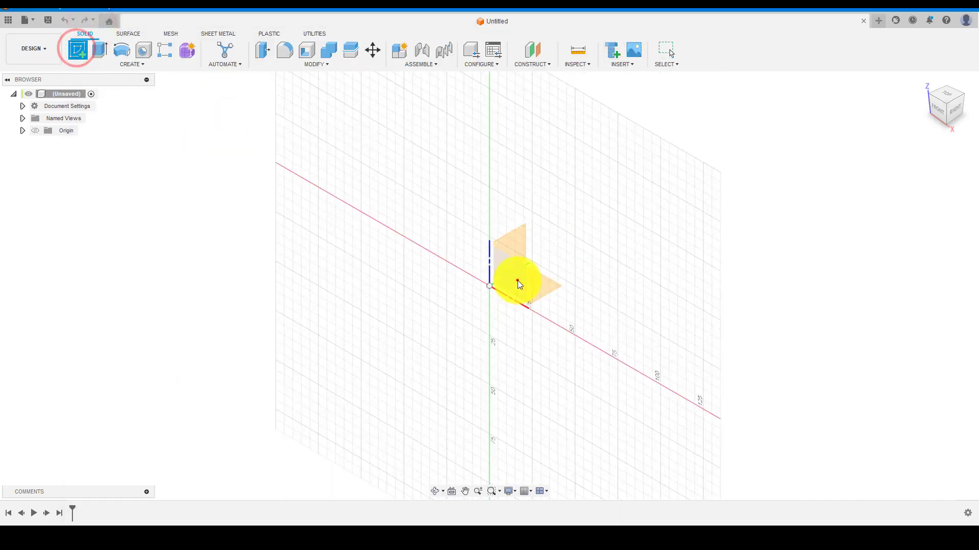
left_click(518, 280)
left_click(76, 51)
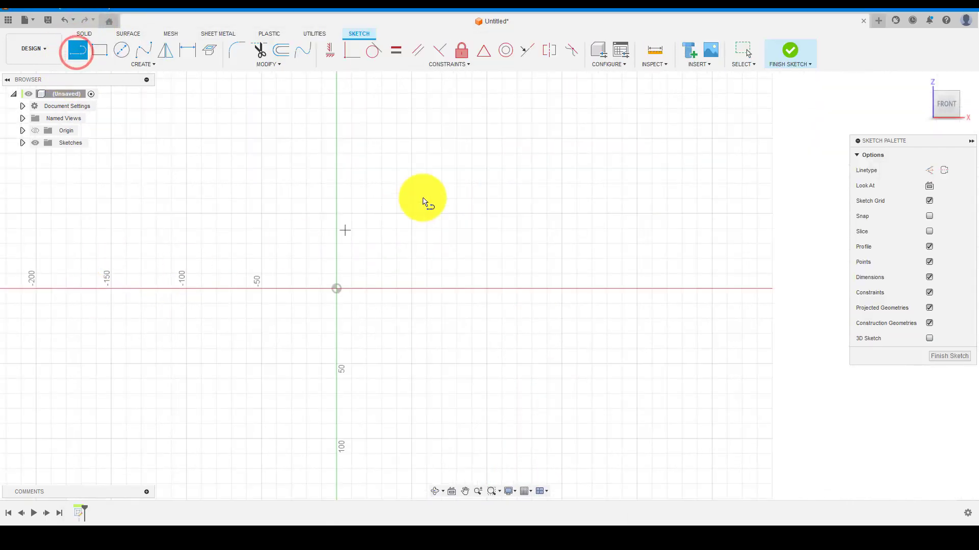
Draw the 75 mm base line and the 30 mm vertical riser from the origin
left_click(308, 334)
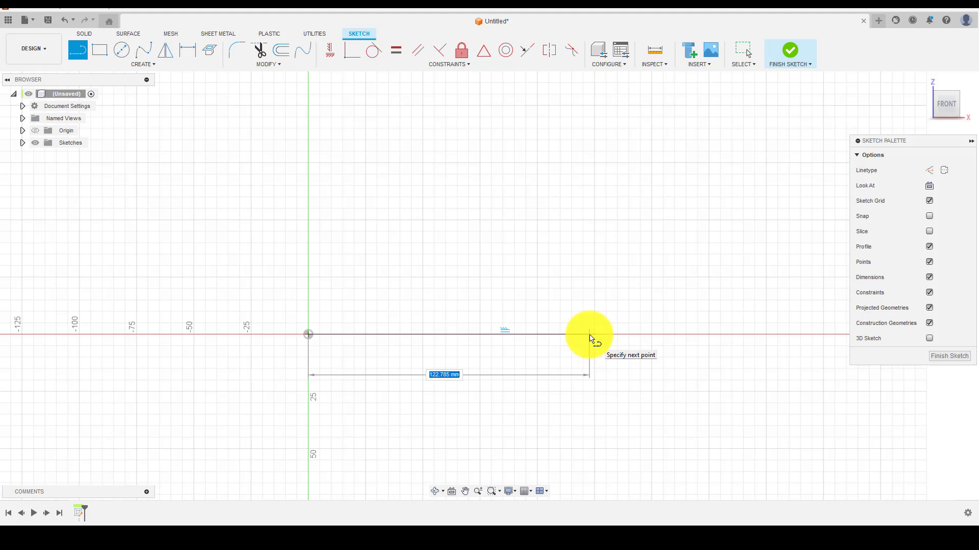
type("75")
key("Return")
key("Escape")
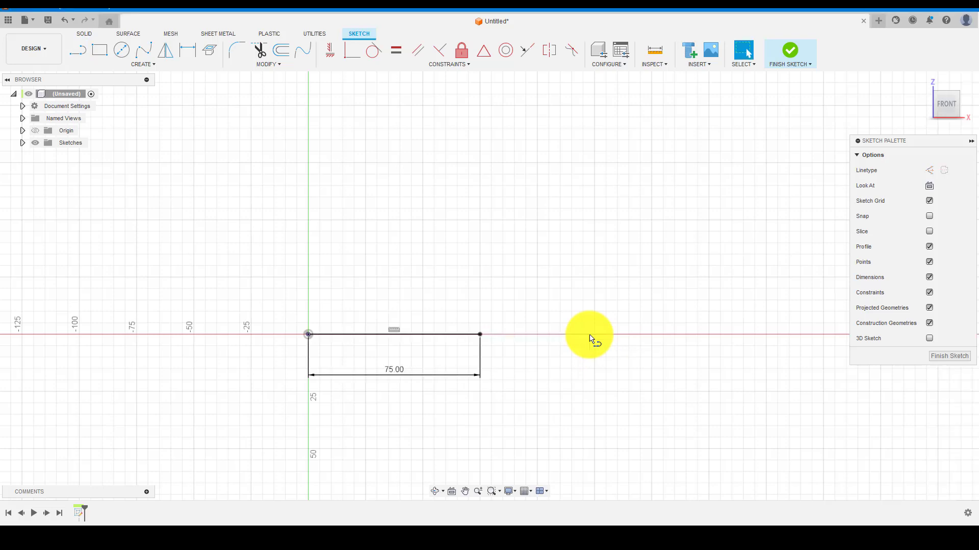
key("l")
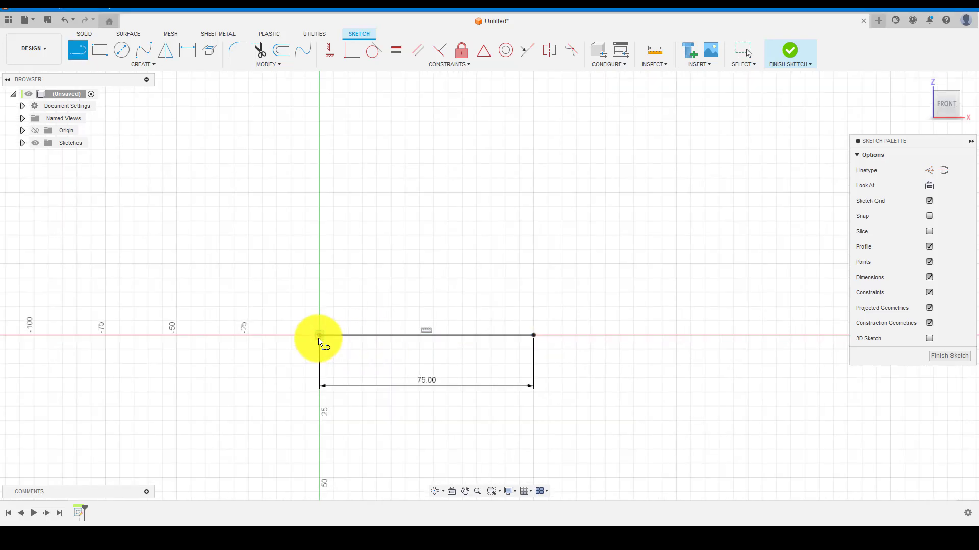
left_click(319, 338)
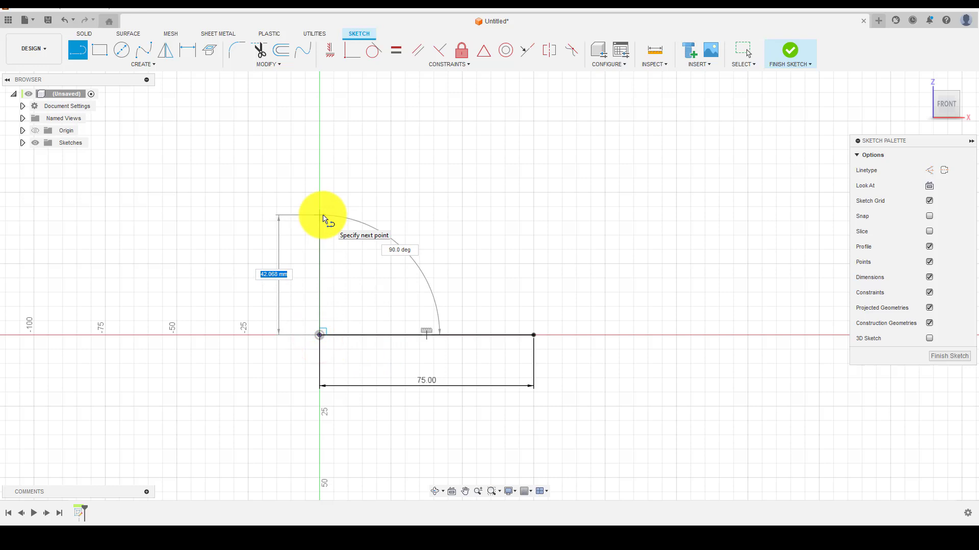
type("30")
key("Return")
key("Escape")
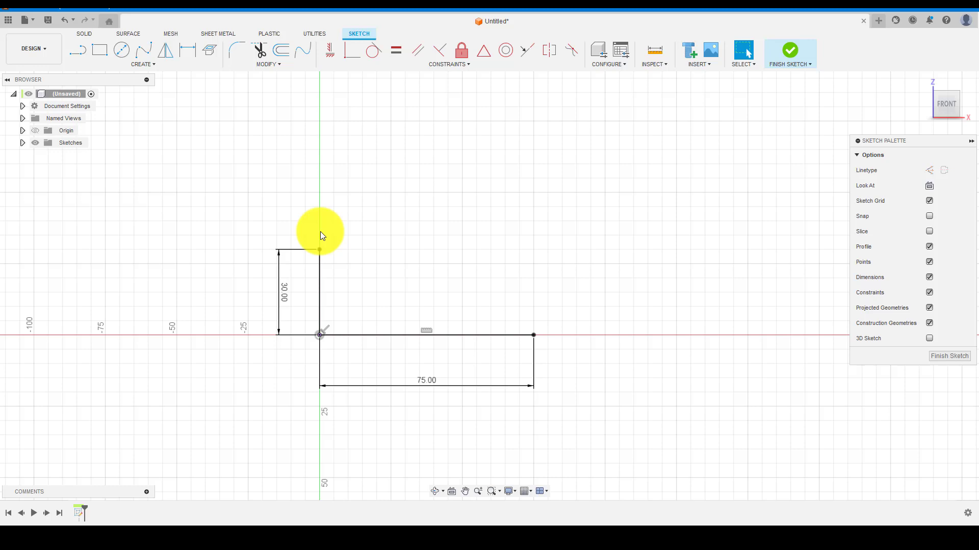
Add the 33 mm top line and the 9 mm end line at the base's right end
scroll(320, 235, "up", 1)
key("l")
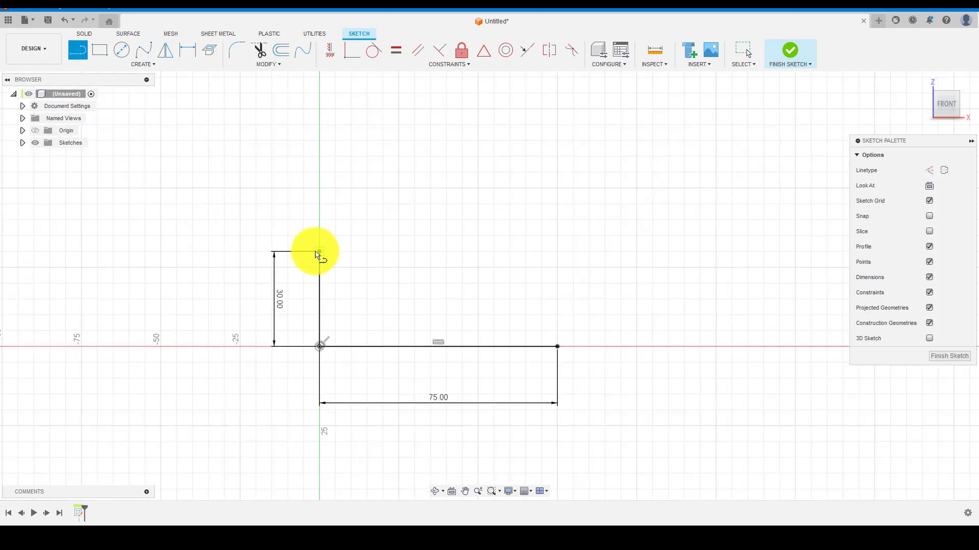
left_click(316, 251)
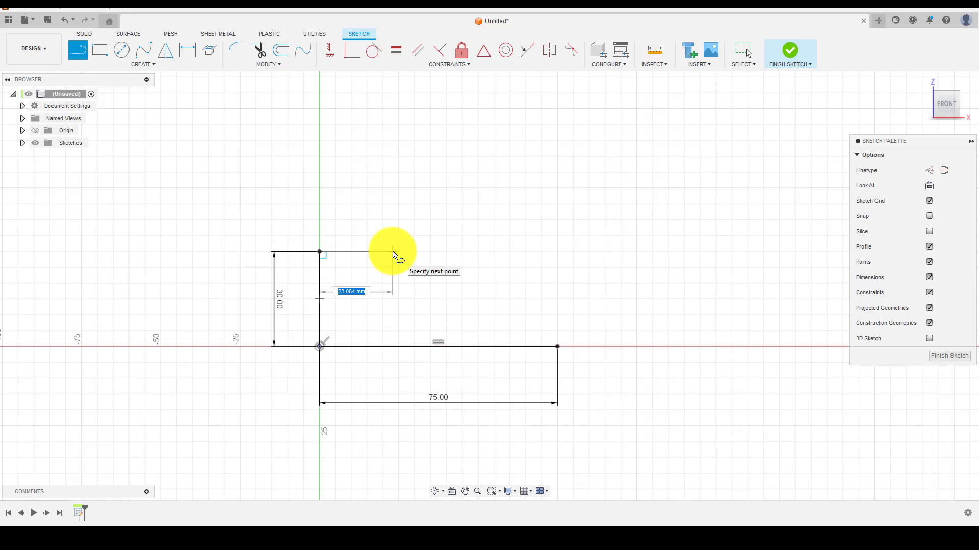
key("Return")
key("Escape")
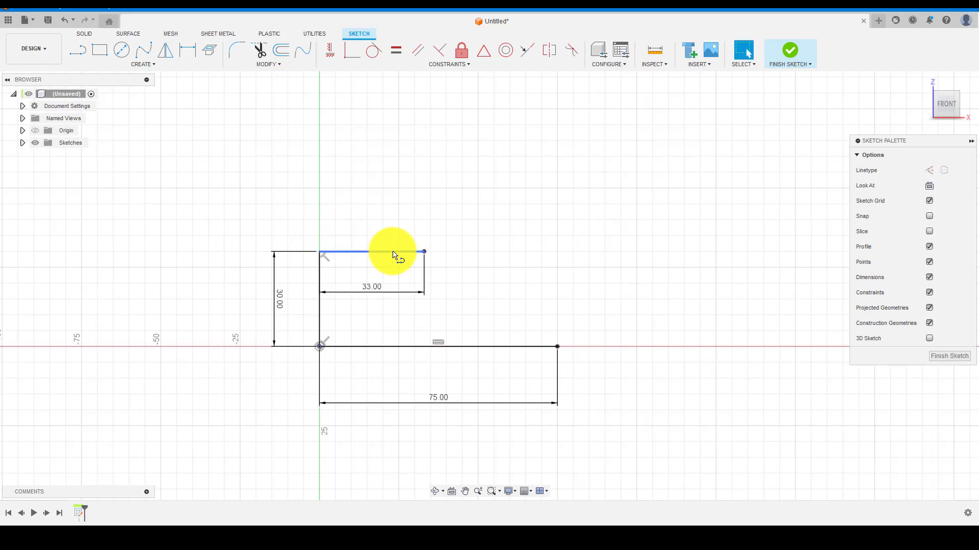
scroll(469, 271, "up", 1)
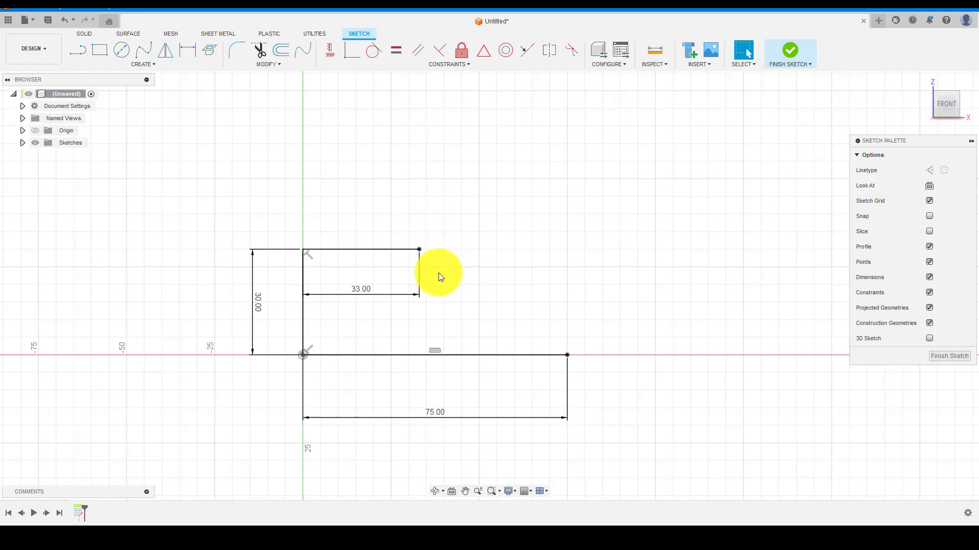
scroll(438, 273, "down", 1)
scroll(521, 296, "up", 1)
key("l")
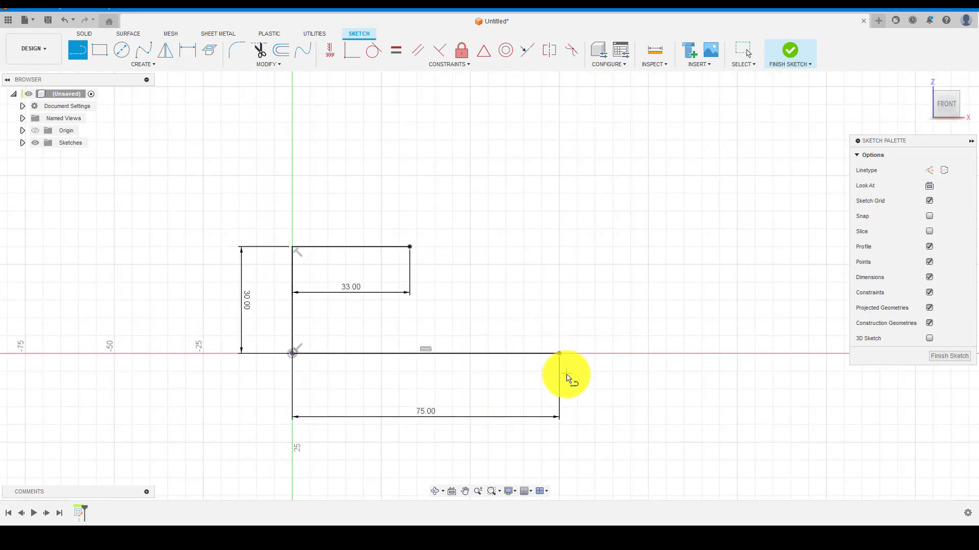
left_click(560, 354)
type("9")
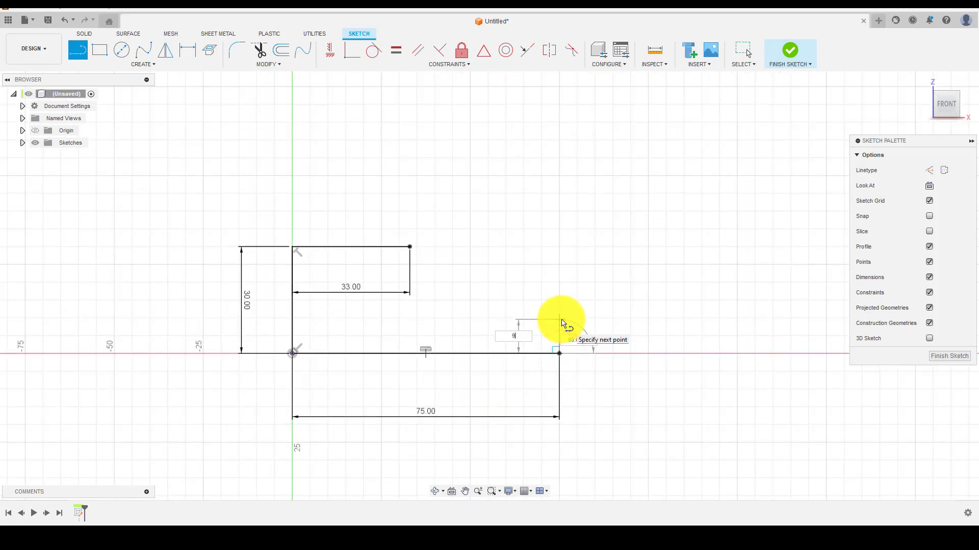
key("Return")
key("Escape")
Close the L-shaped outline with the base's top edge and step line, then select the profile
scroll(563, 323, "up", 1)
key("l")
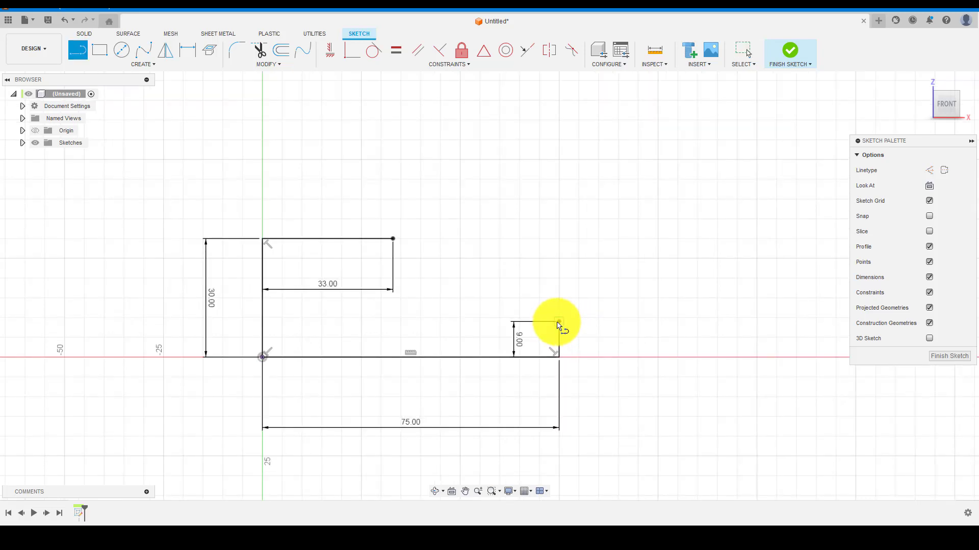
left_click_drag(561, 323, 393, 322)
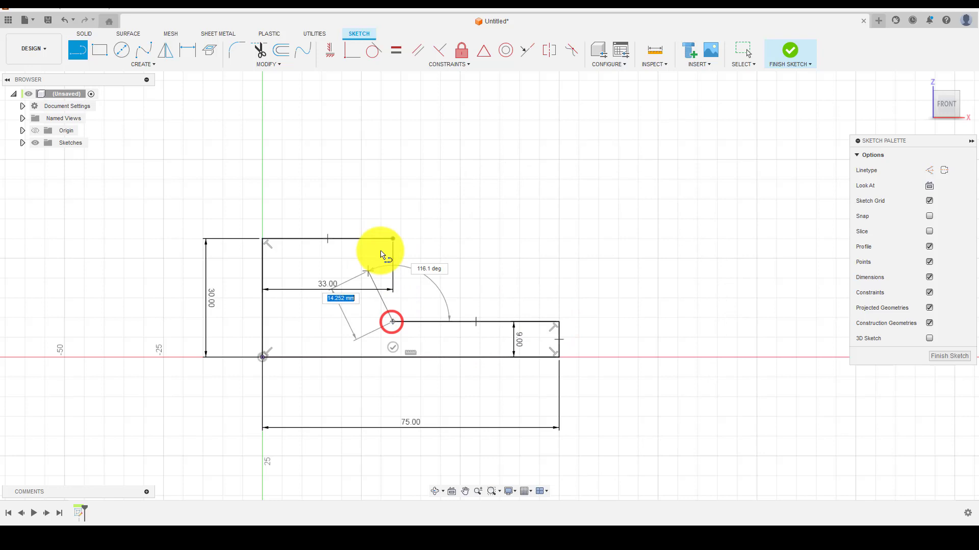
left_click(392, 241)
key("Escape")
mouse_move(441, 286)
middle_mouse_down("shift")
mouse_move(458, 260)
mouse_move(445, 286)
mouse_move(411, 303)
middle_mouse_up("shift")
left_click(378, 307)
Extrude the closed L-shaped sketch profile 30 mm as a new solid body
key("e")
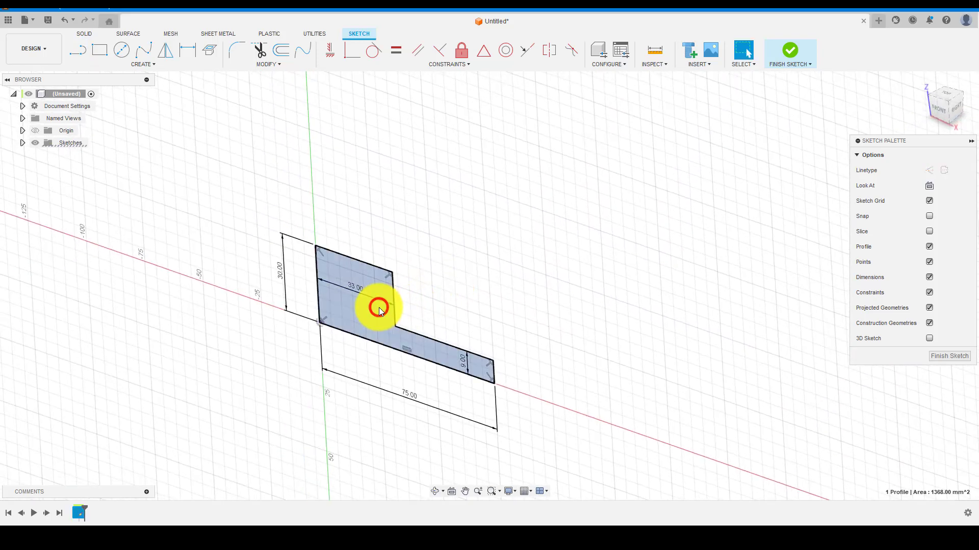
left_click(378, 308)
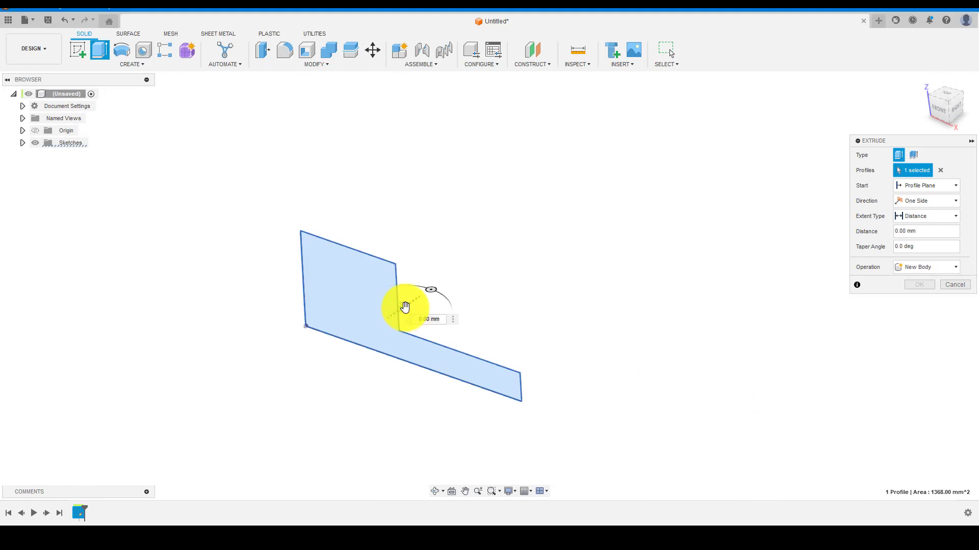
left_click_drag(405, 306, 487, 265)
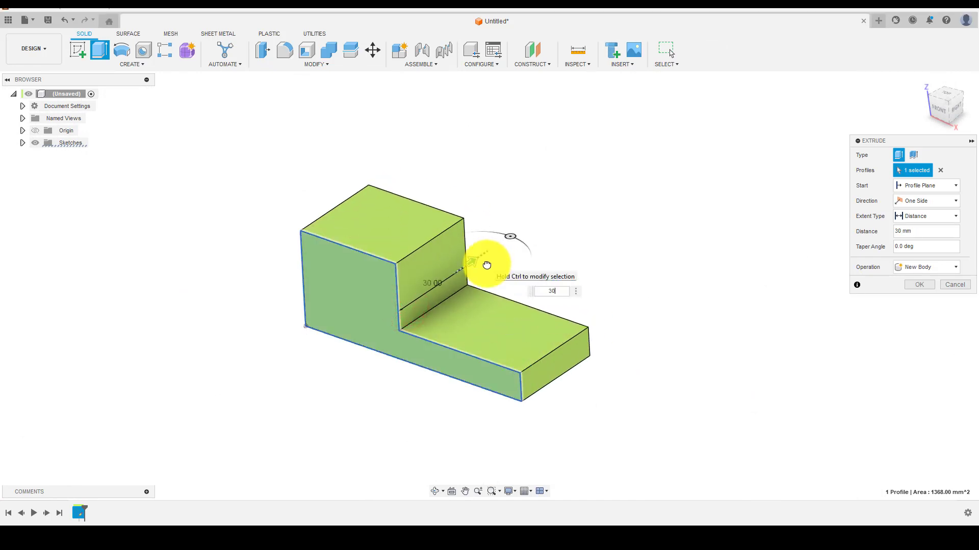
key("Return")
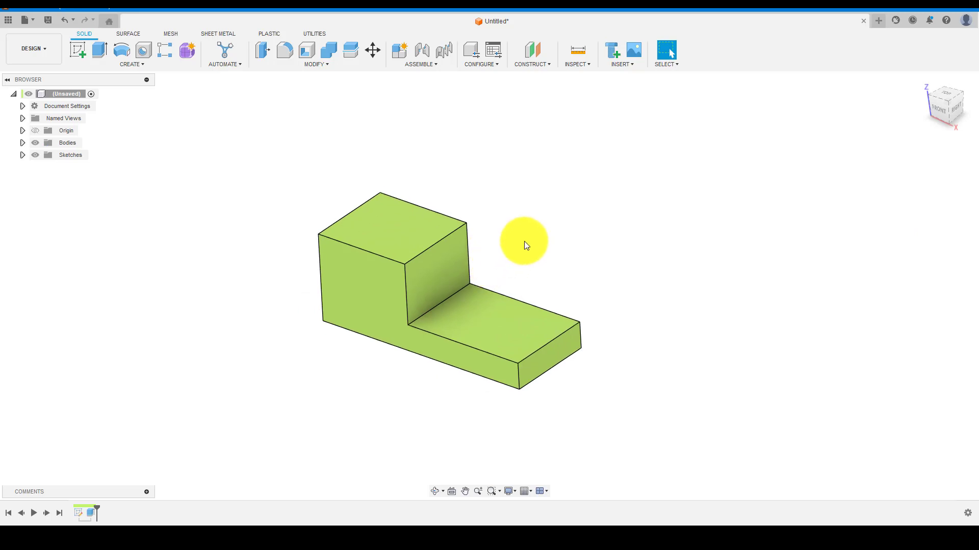
mouse_move(524, 240)
middle_mouse_down("shift")
mouse_move(542, 233)
mouse_move(391, 229)
mouse_move(454, 240)
mouse_move(454, 232)
mouse_move(462, 241)
mouse_move(415, 233)
middle_mouse_up("shift")
Start a sketch on the tall block's top face, then cancel it without drawing anything
left_click(412, 233)
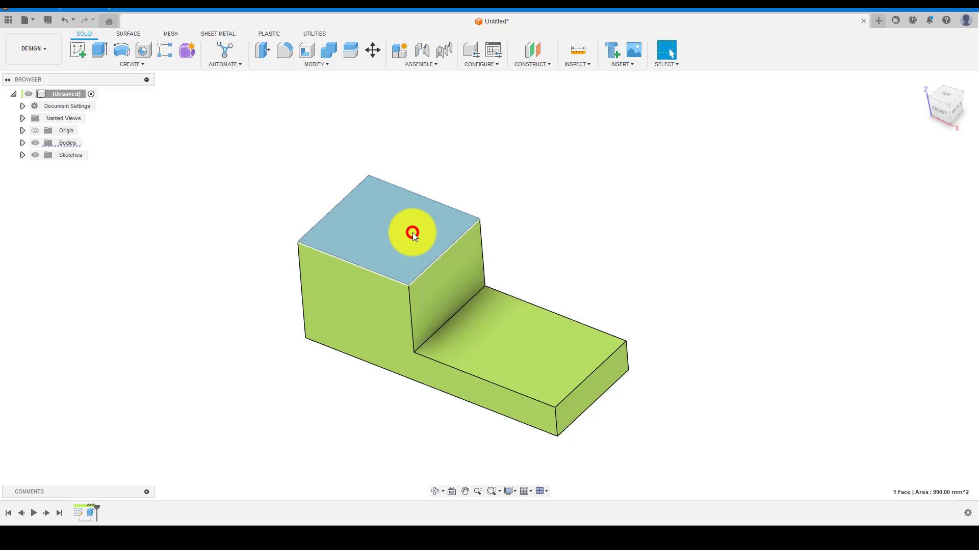
left_click(82, 53)
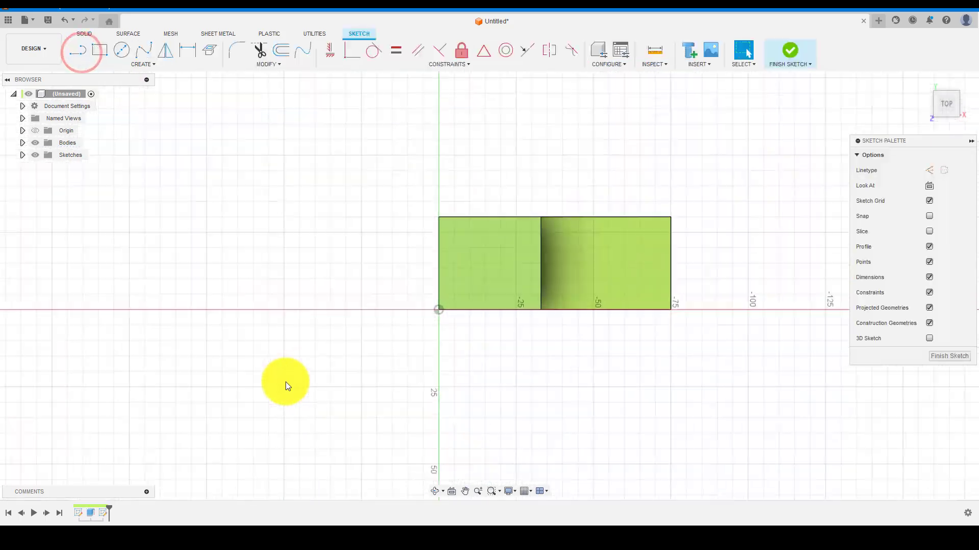
left_click(122, 49)
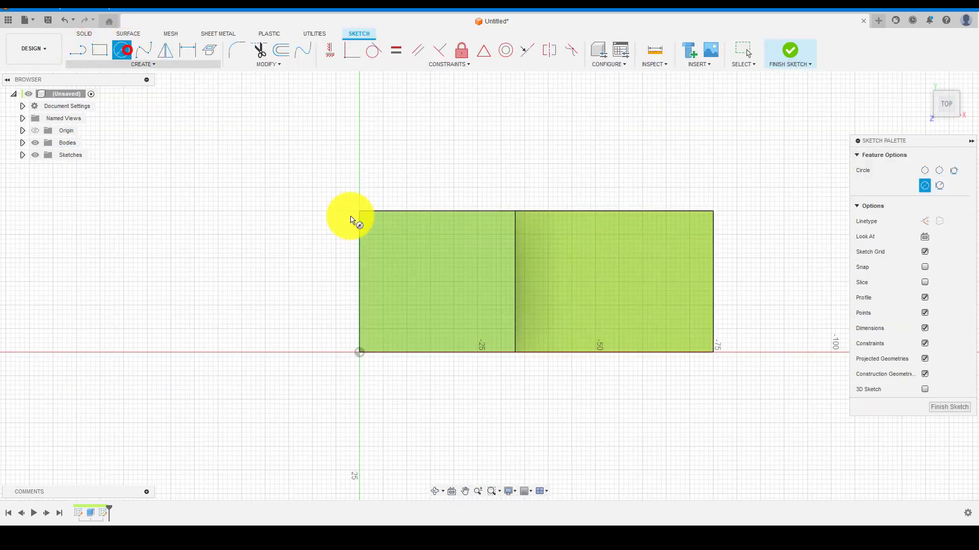
key("Escape")
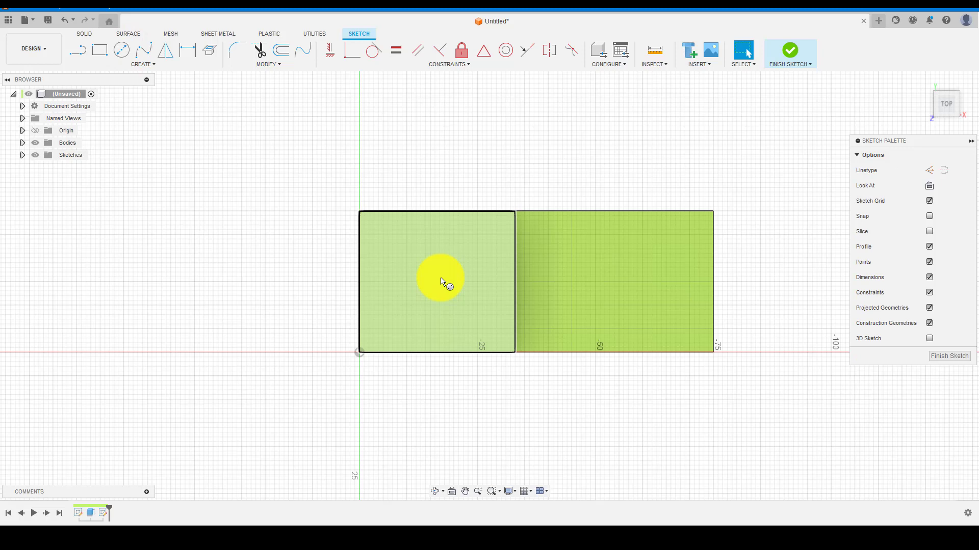
key("Escape")
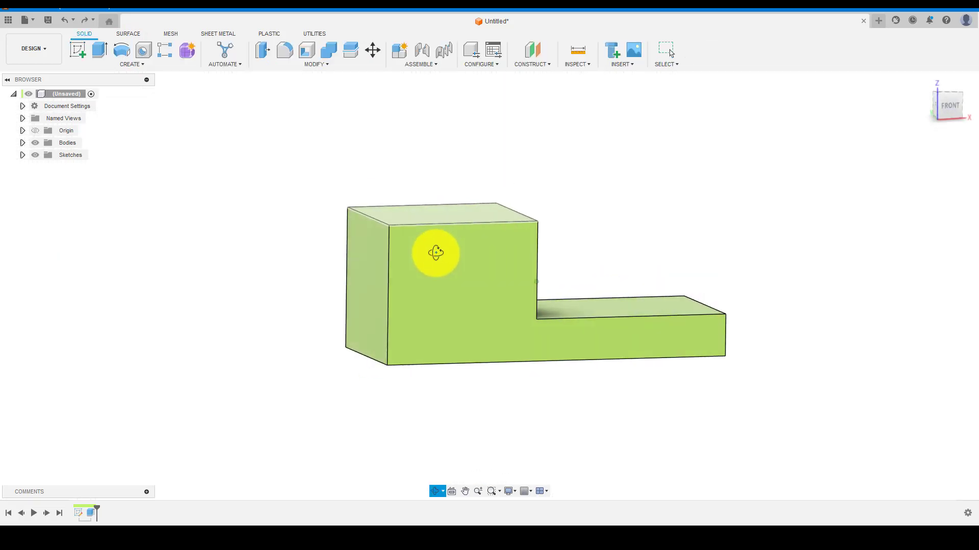
Fillet the tall block's front-left and back outer vertical edges with a 15 mm radius
left_click(285, 51)
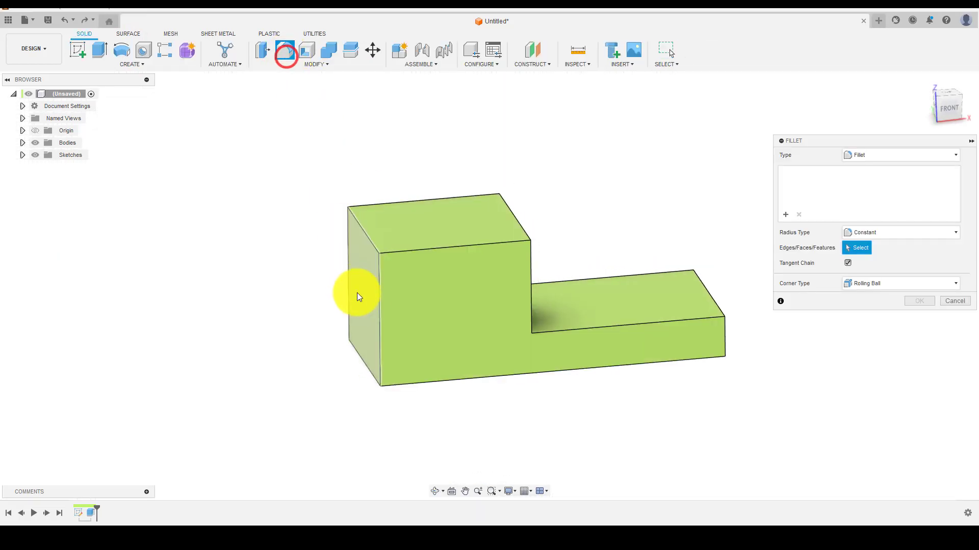
left_click(377, 295)
type("15")
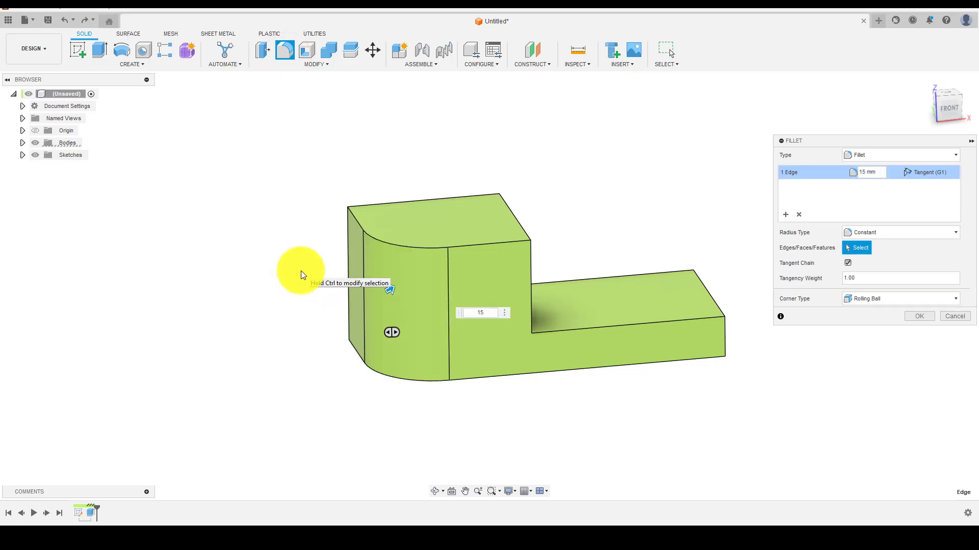
middle_click_drag(300, 275, 599, 347, "shift")
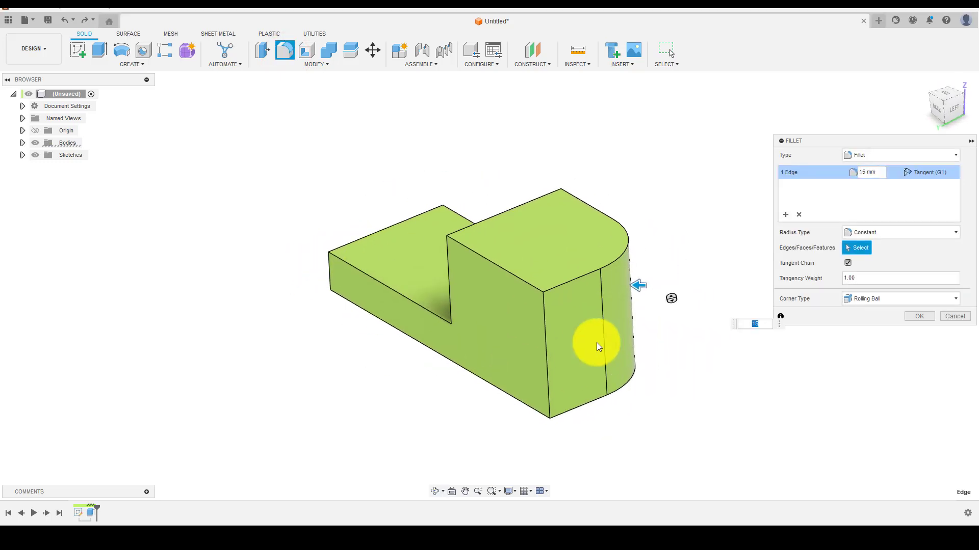
left_click(546, 331)
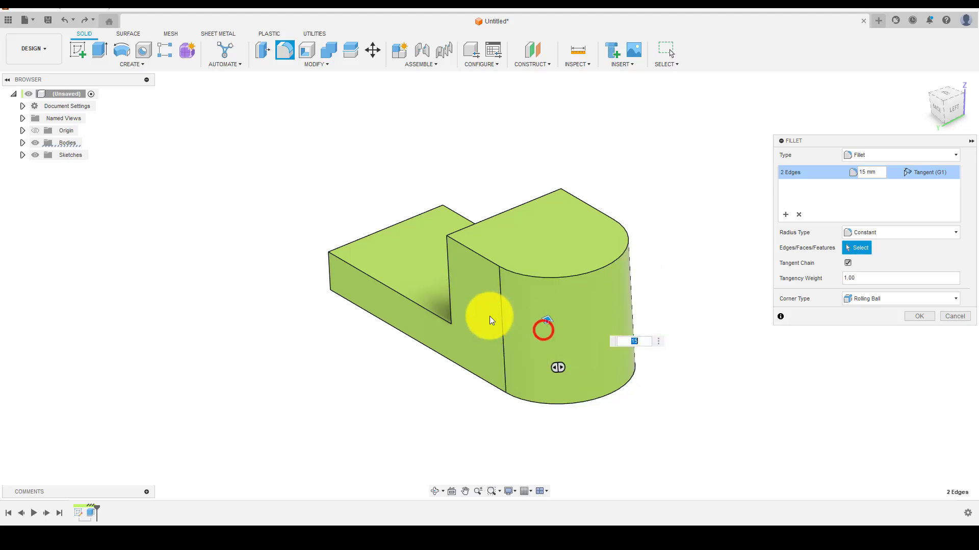
middle_click_drag(491, 320, 377, 242, "shift")
key("Return")
Sketch a 15 mm diameter circle centred in the rounded end of the tall block's top face
left_click(376, 241)
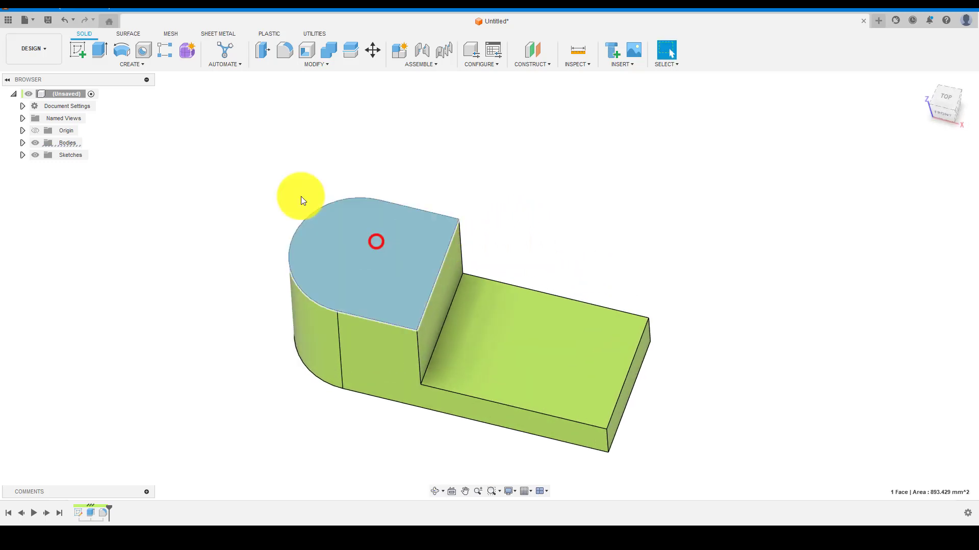
left_click(84, 53)
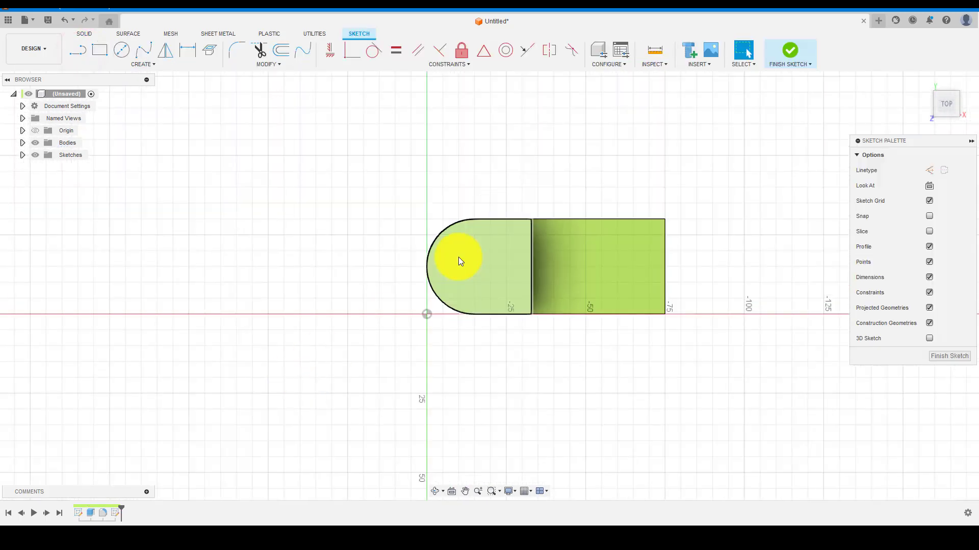
key("c")
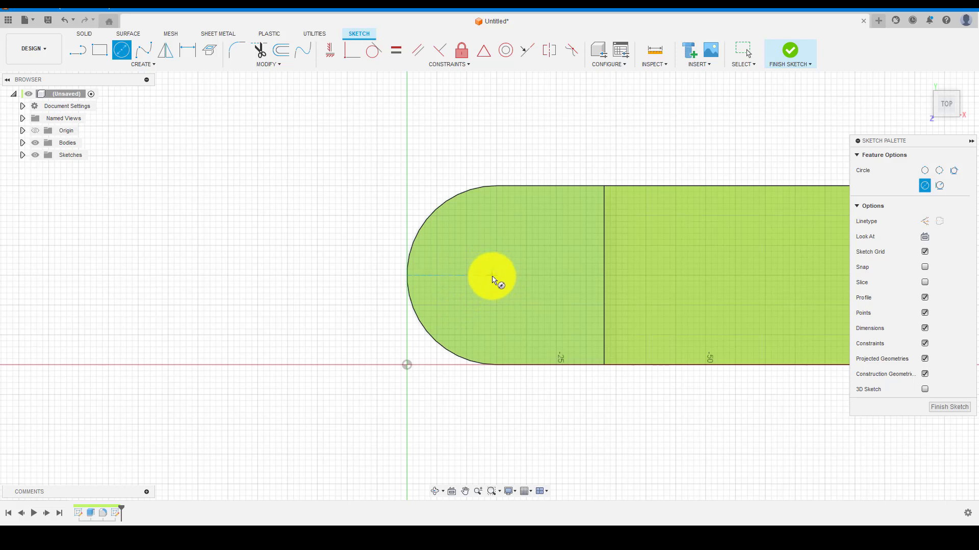
left_click(496, 276)
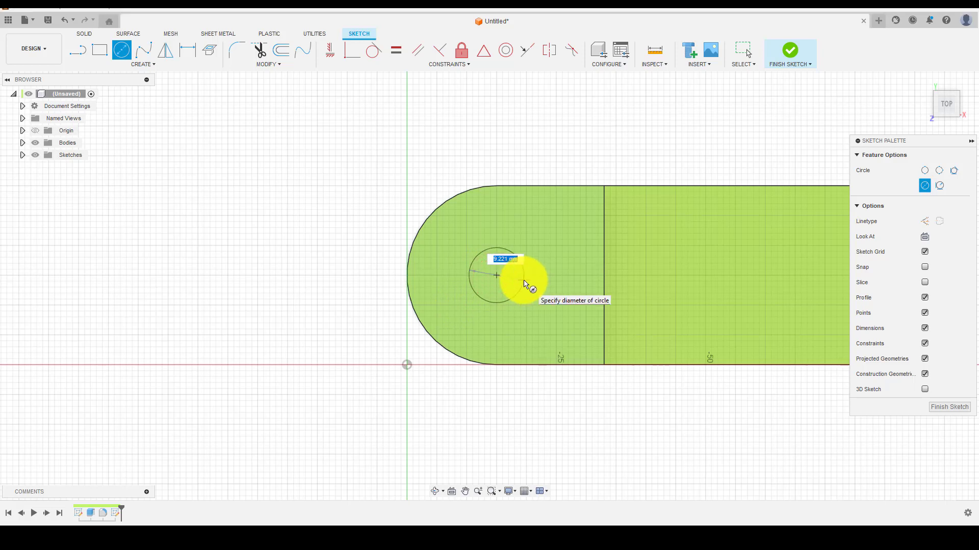
type("15")
key("Return")
key("Escape")
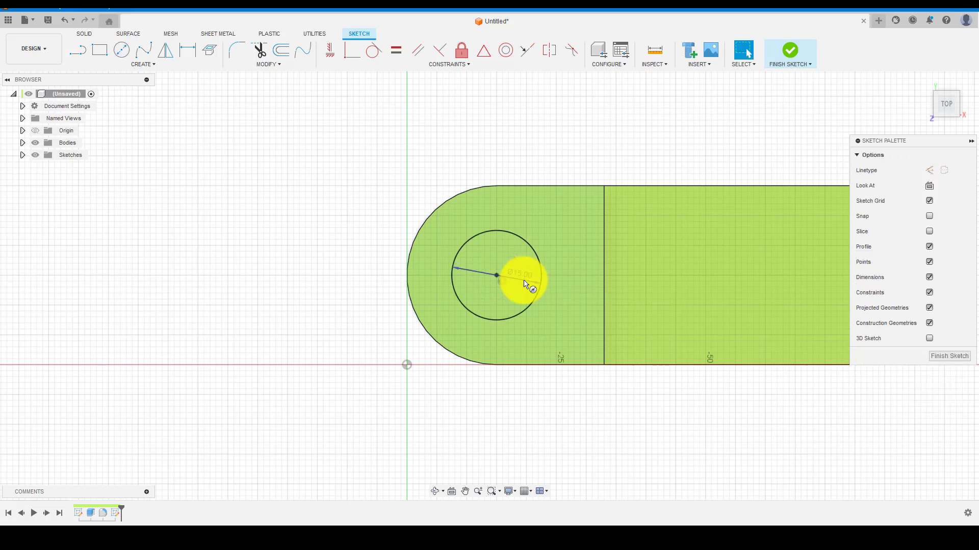
scroll(530, 308, "down", 2)
scroll(581, 267, "up", 3)
mouse_move(581, 266)
middle_mouse_down("shift")
mouse_move(559, 192)
mouse_move(564, 227)
middle_mouse_up("shift")
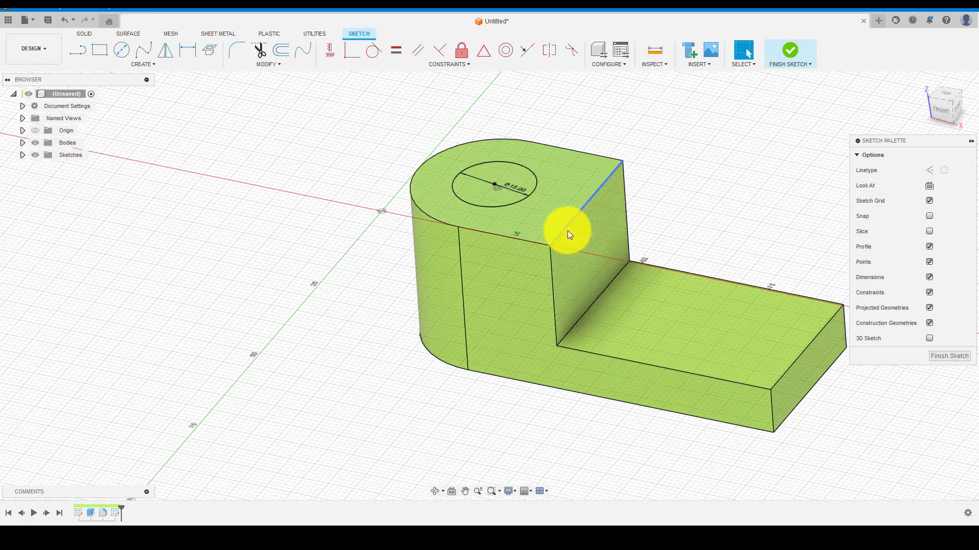
Extrude the 15 mm circle downward as a cut, making a hole through the rounded block
key("e")
scroll(605, 127, "down", 2)
scroll(581, 153, "up", 3)
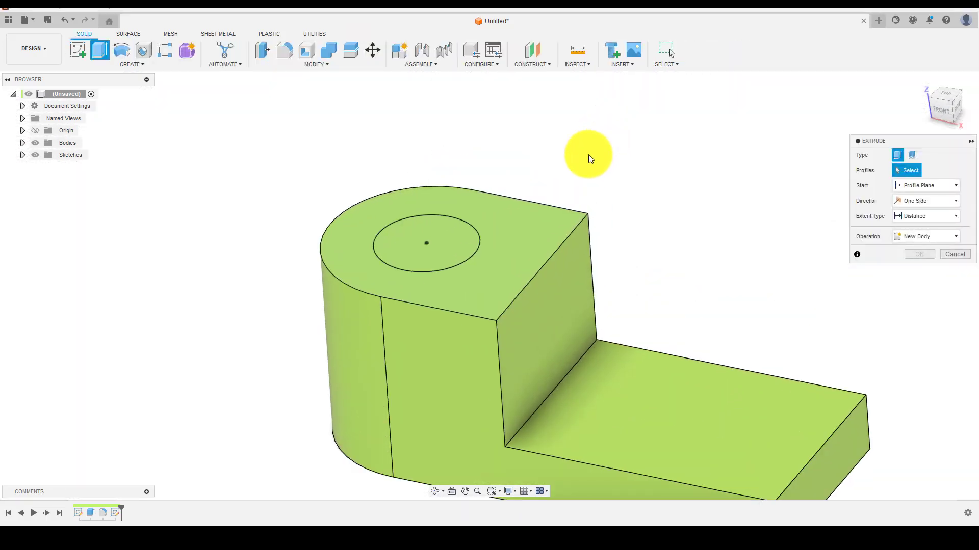
left_click(457, 232)
left_click_drag(433, 230, 420, 451)
key("Return")
scroll(573, 251, "down", 2)
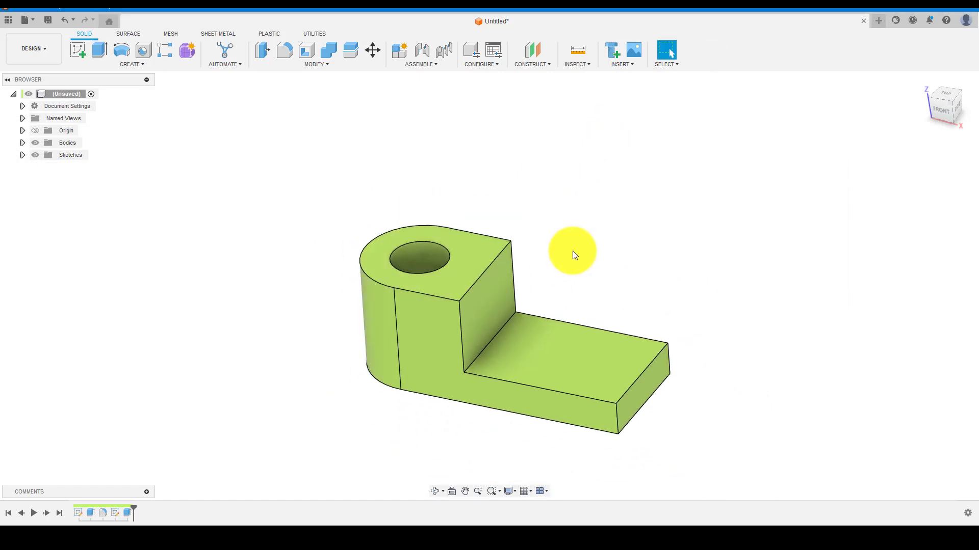
middle_click_drag(573, 251, 583, 274, "shift")
left_click(584, 262)
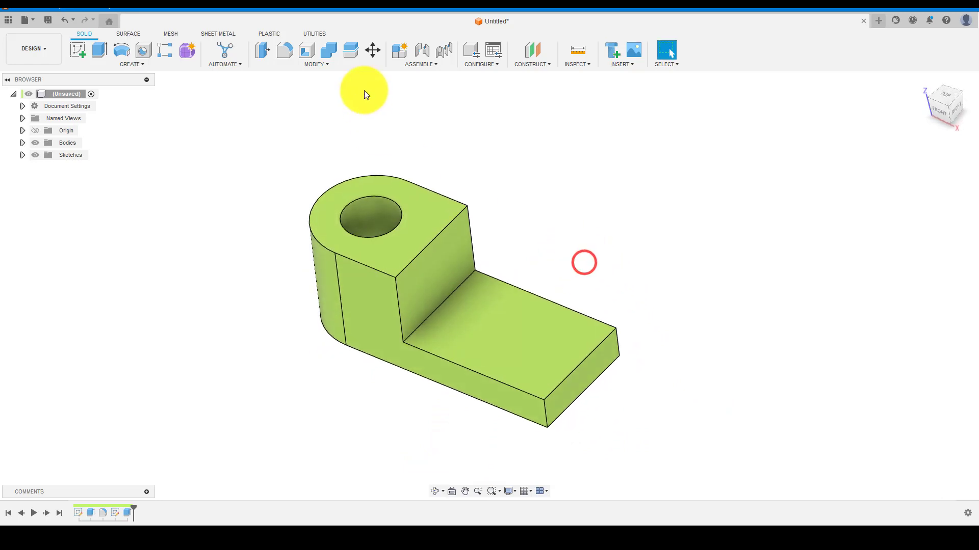
left_click(216, 96)
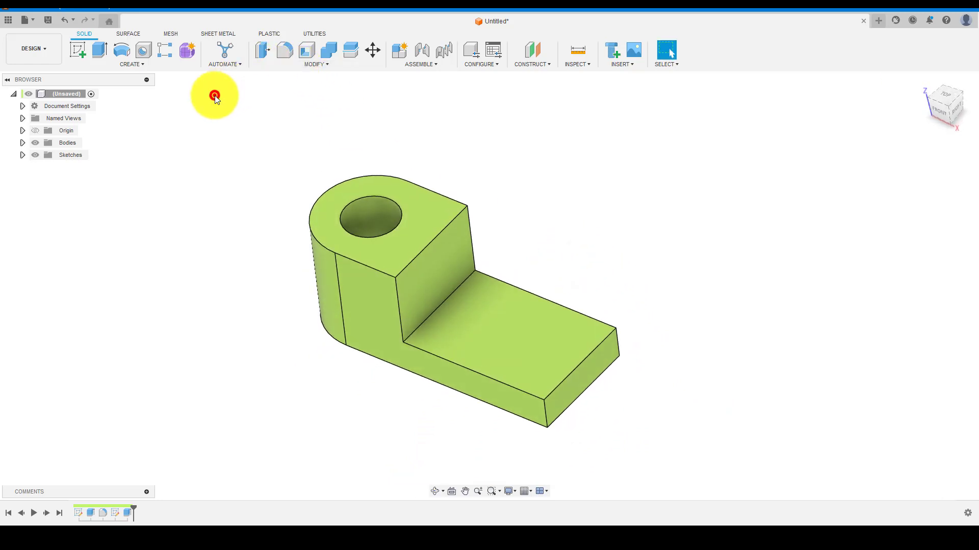
left_click(322, 65)
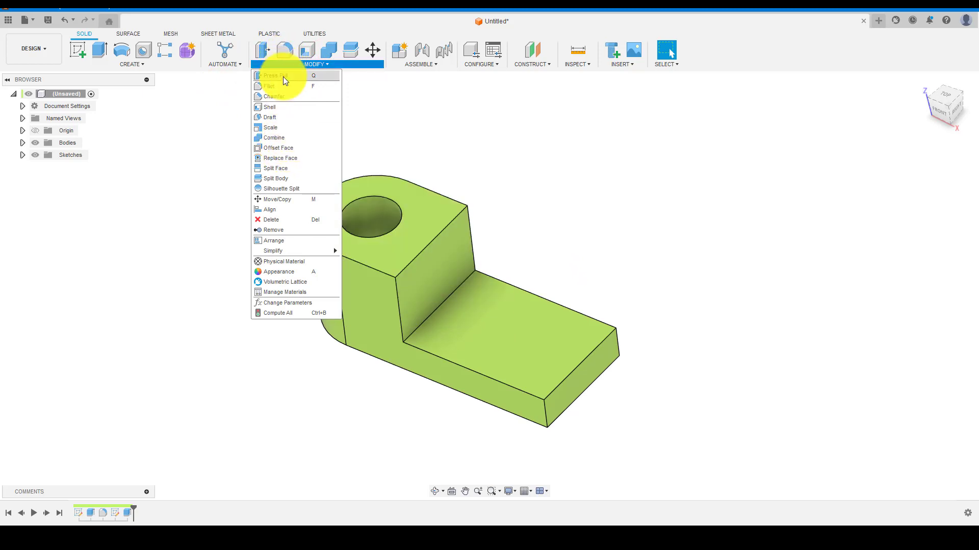
Start an Equal Distance chamfer on the base's front vertical corner edge
left_click(275, 96)
scroll(502, 370, "up", 2)
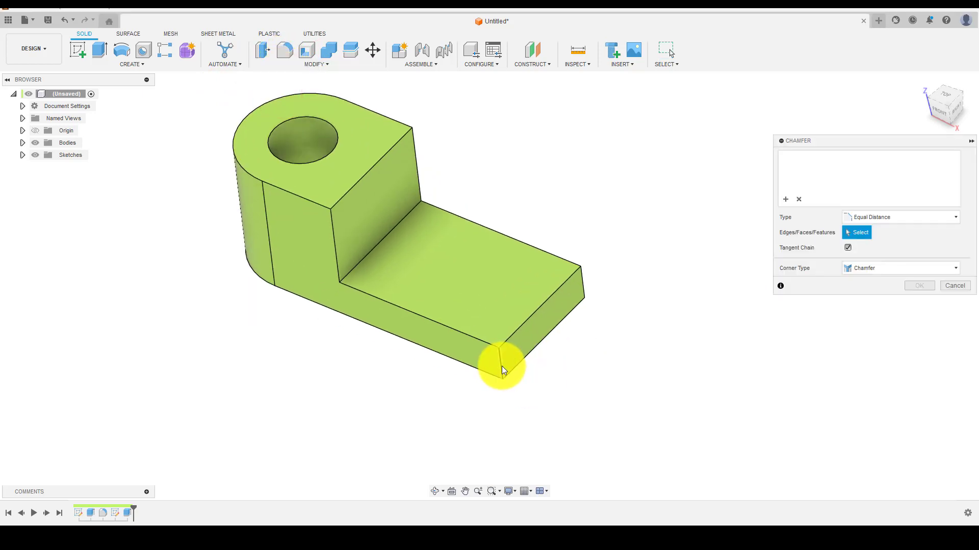
left_click(502, 370)
middle_click_drag(503, 363, 559, 244, "shift")
scroll(559, 245, "up", 1)
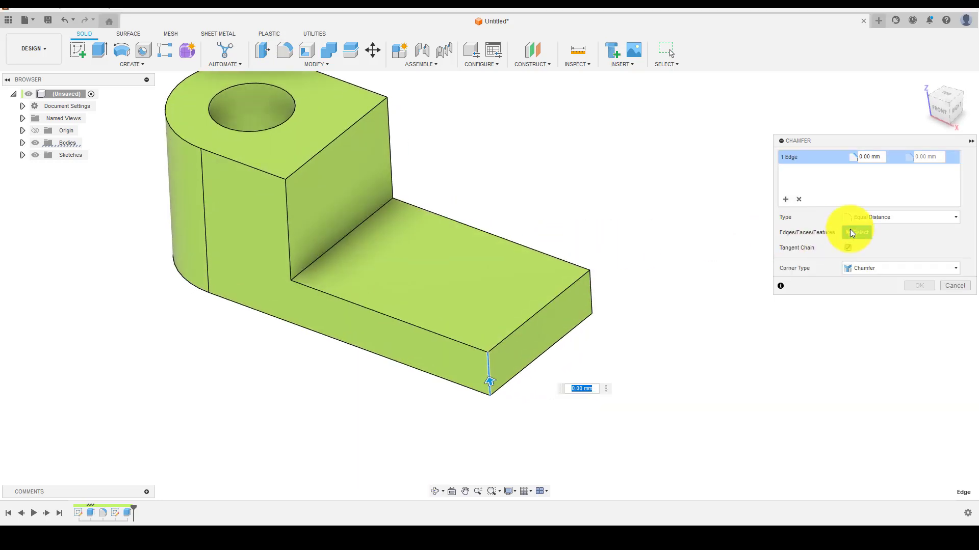
left_click(874, 217)
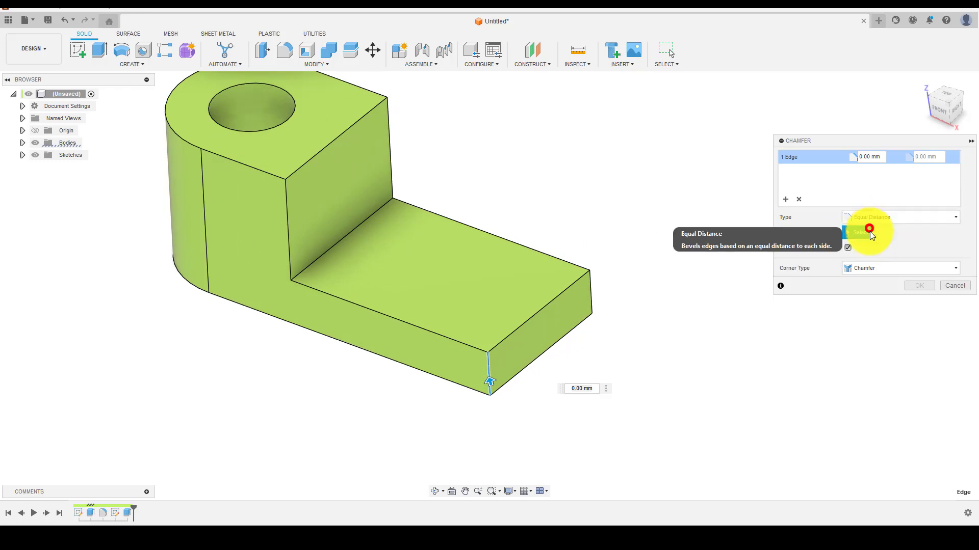
left_click(868, 230)
scroll(587, 386, "up", 1)
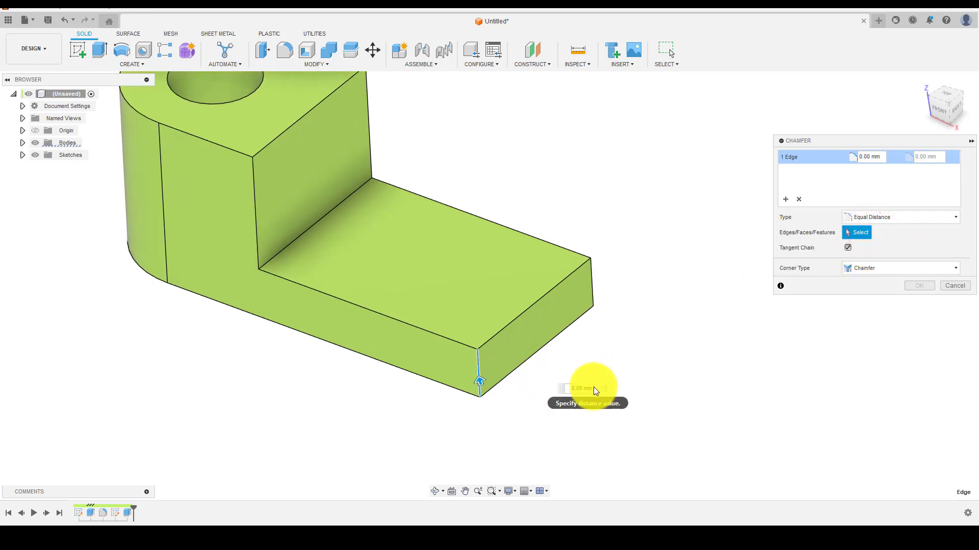
Set the chamfer distance to 9 mm, add the opposite corner edge, and apply it
left_click(591, 387)
type("9")
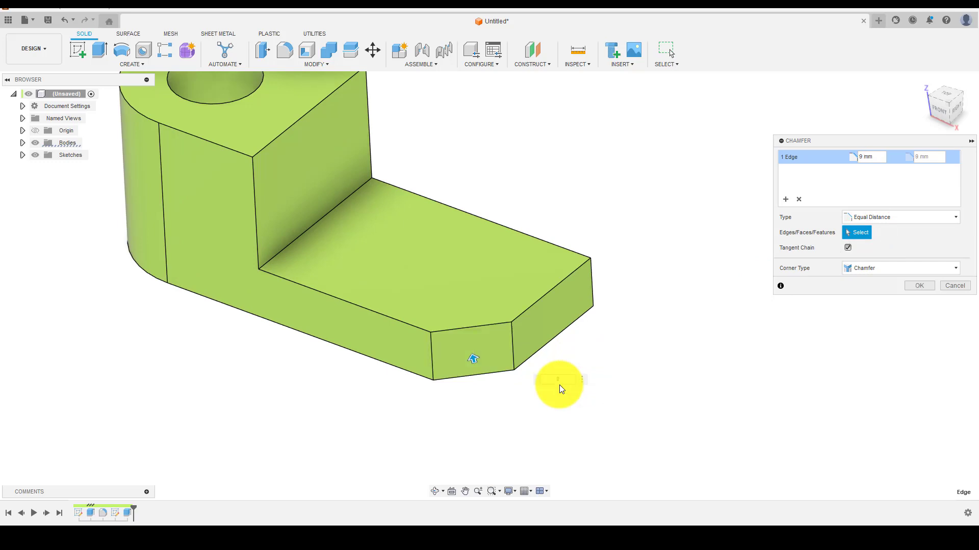
scroll(567, 372, "down", 2)
middle_click_drag(601, 350, 526, 358, "shift")
scroll(389, 387, "up", 3)
left_click(378, 372)
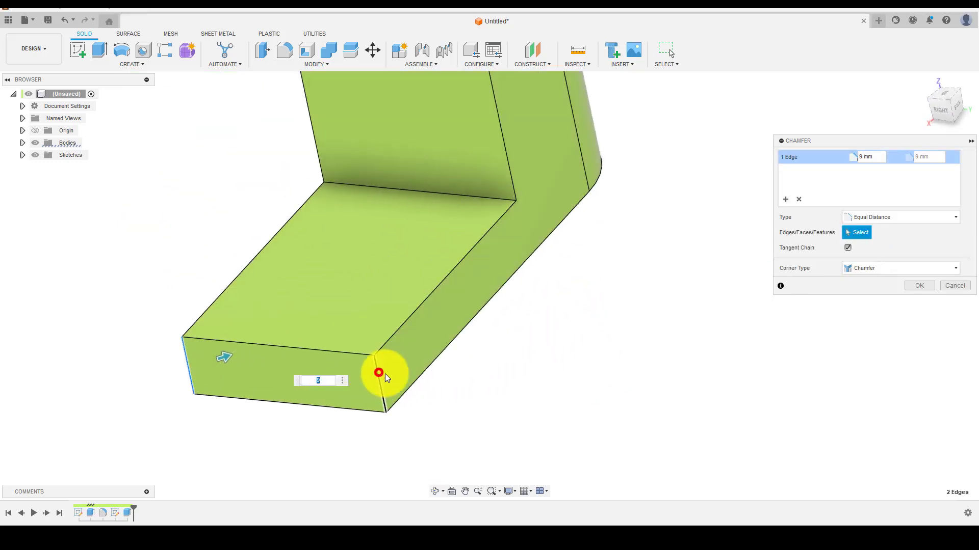
scroll(527, 383, "down", 1)
scroll(527, 383, "down", 1)
middle_click_drag(338, 422, 437, 420, "shift")
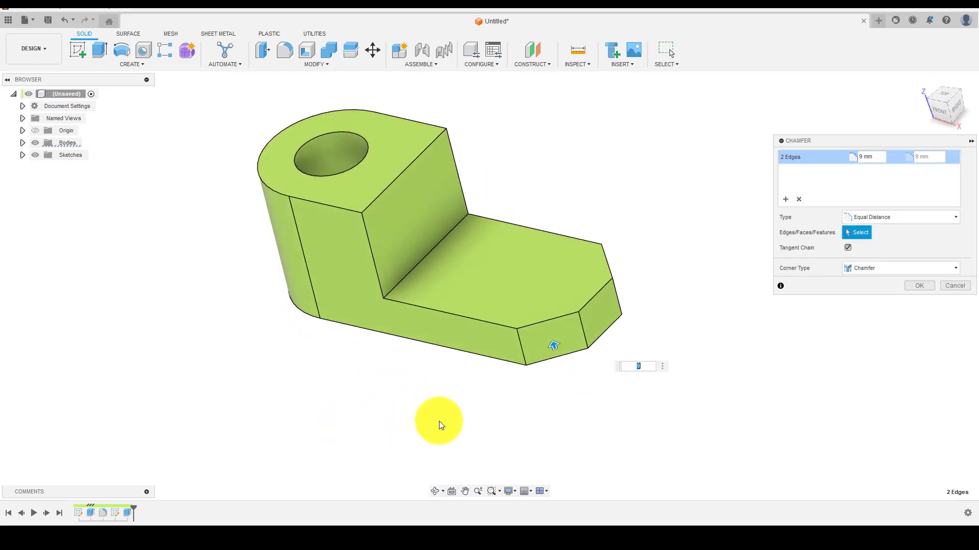
key("Return")
Check the chamfered edge's length and return to an isometric overview
scroll(603, 298, "up", 2)
left_click(593, 300)
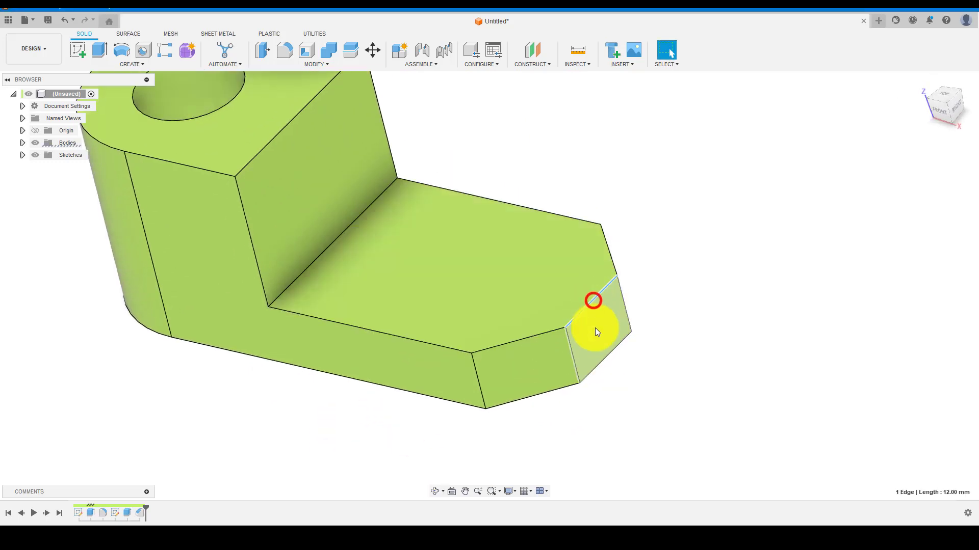
scroll(585, 396, "down", 4)
middle_click_drag(583, 390, 613, 261, "shift")
scroll(438, 313, "up", 2)
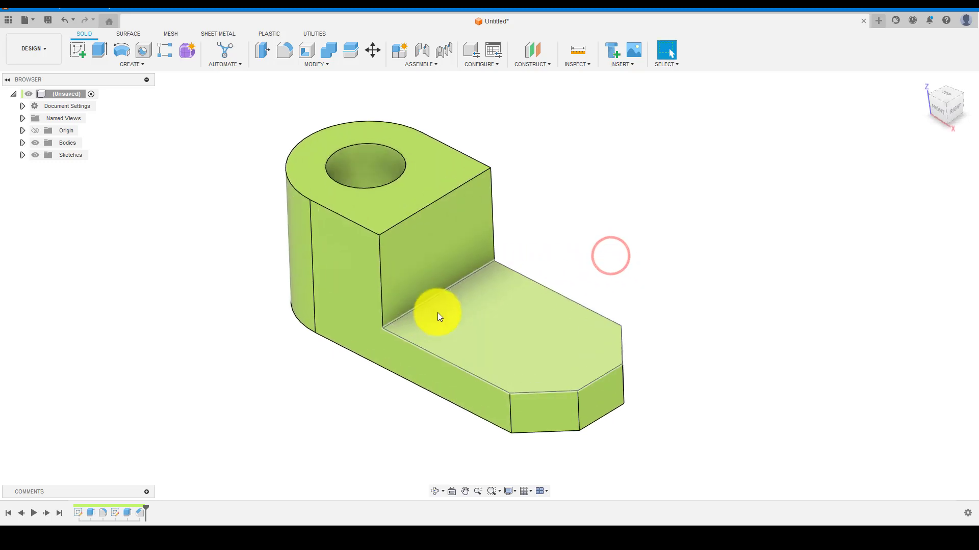
Select the riser's front face and review the finished rounded, holed and chamfered bracket
left_click(359, 325)
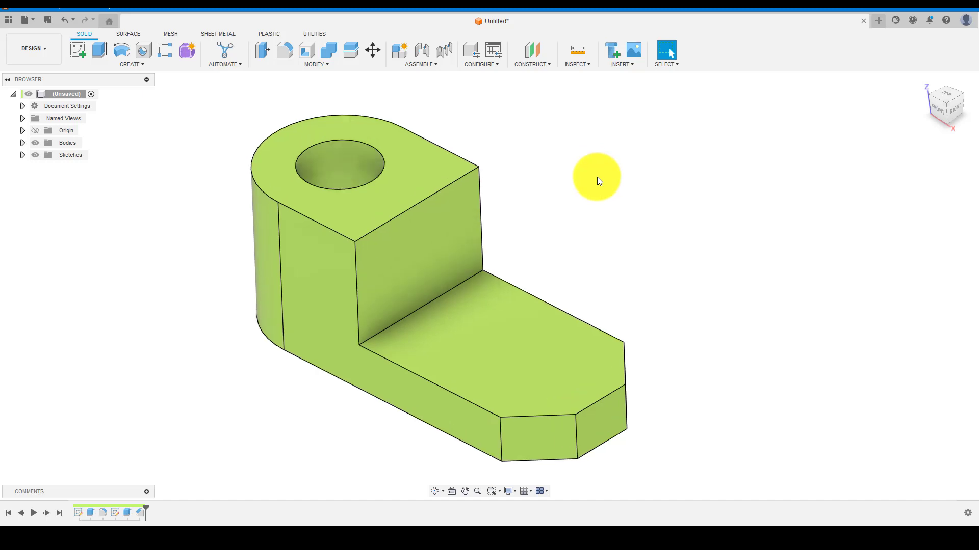
scroll(582, 197, "up", 2)
scroll(520, 230, "down", 2)
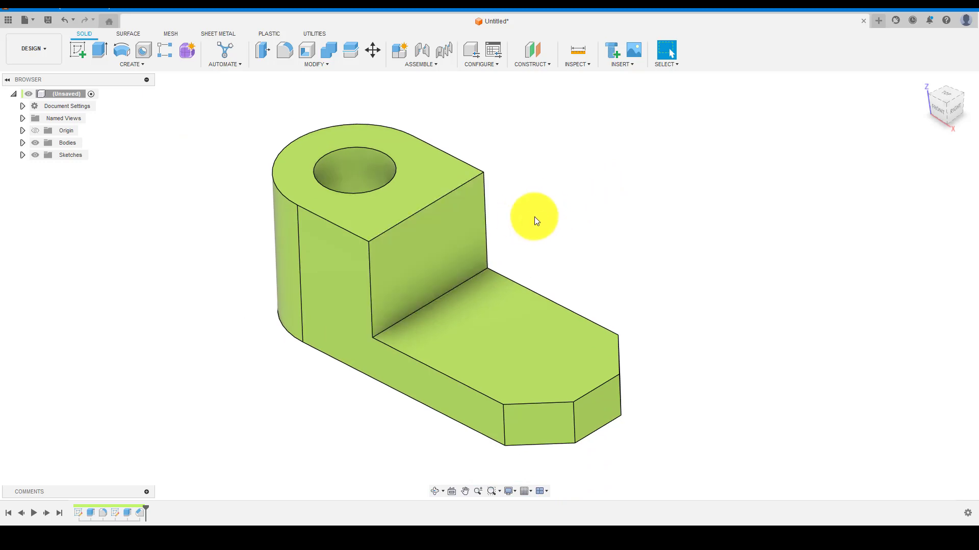
left_click(576, 201)
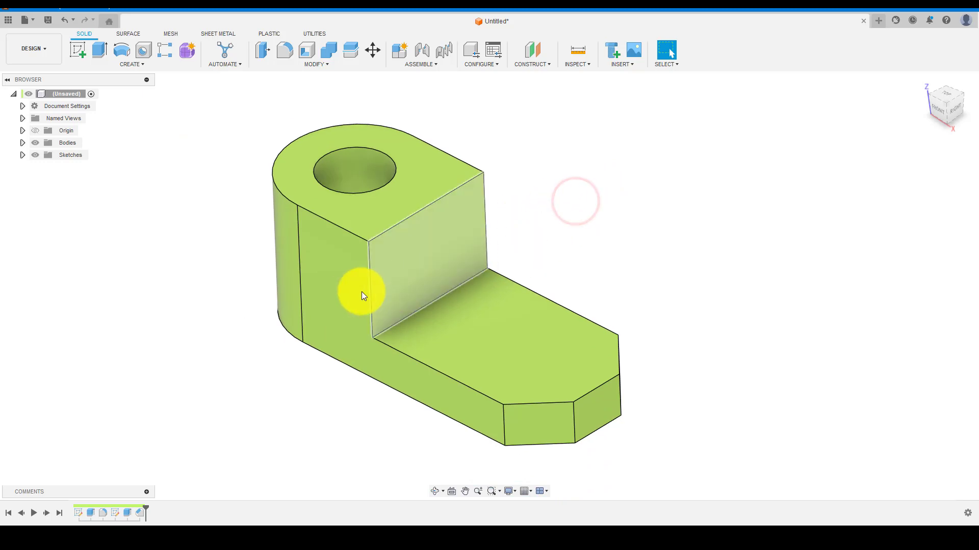
Create an offset construction plane at -11 mm from the bracket's L-shaped front face
left_click(530, 53)
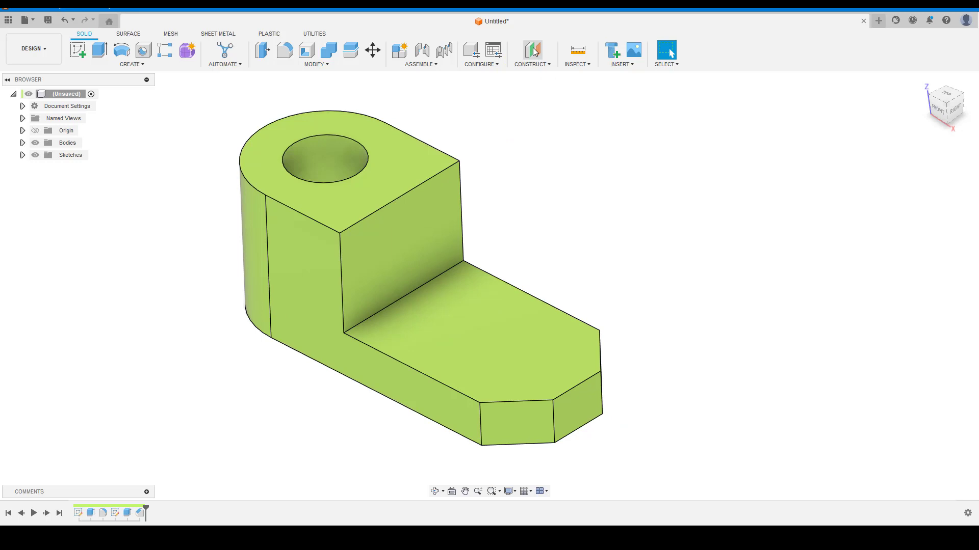
left_click(306, 279)
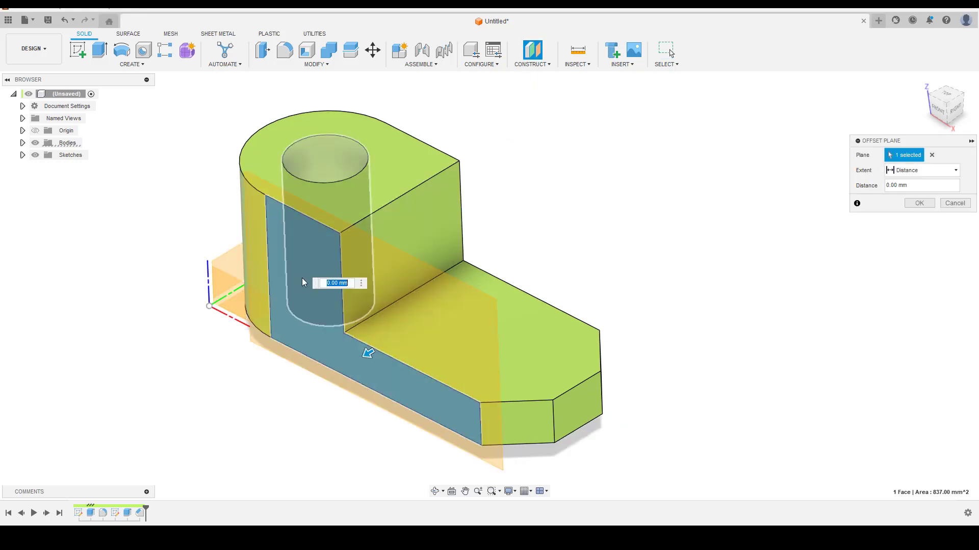
left_click_drag(370, 356, 419, 343)
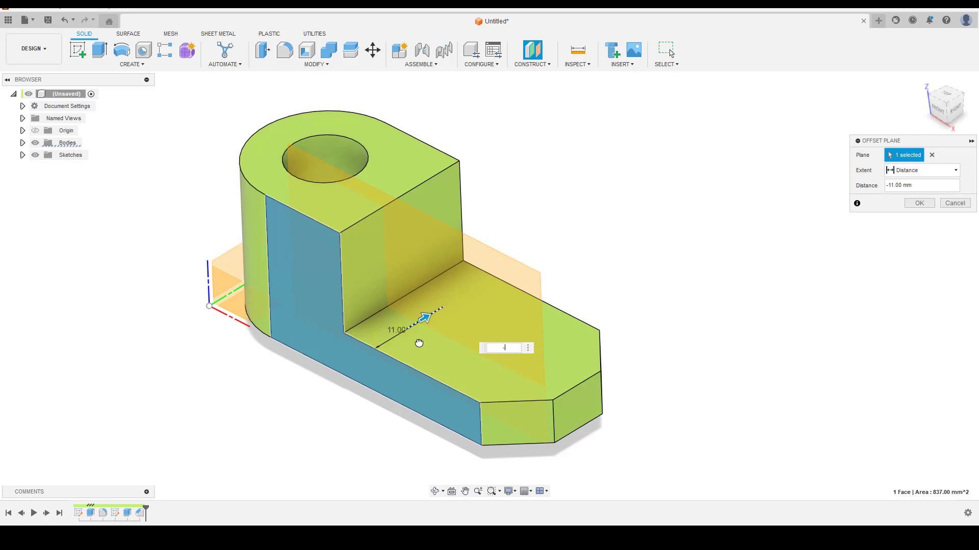
key("Return")
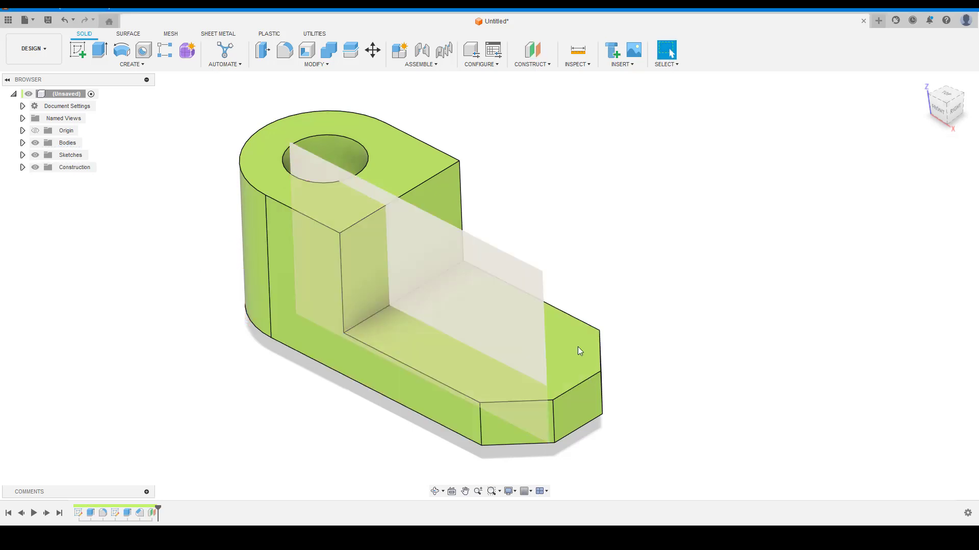
middle_click_drag(579, 350, 455, 259, "shift")
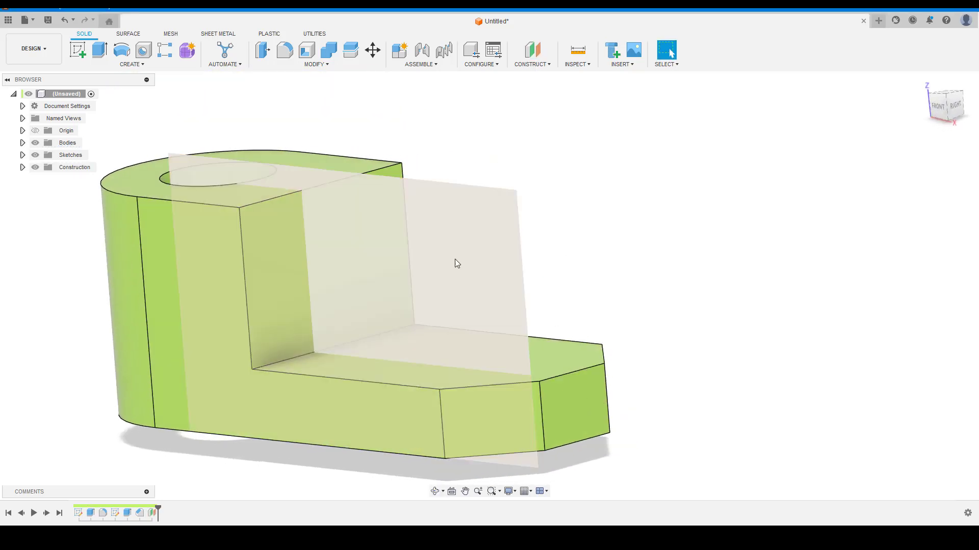
Start a sketch on Plane1 and project the square end face and L-shaped face into it
left_click(441, 248)
left_click(79, 49)
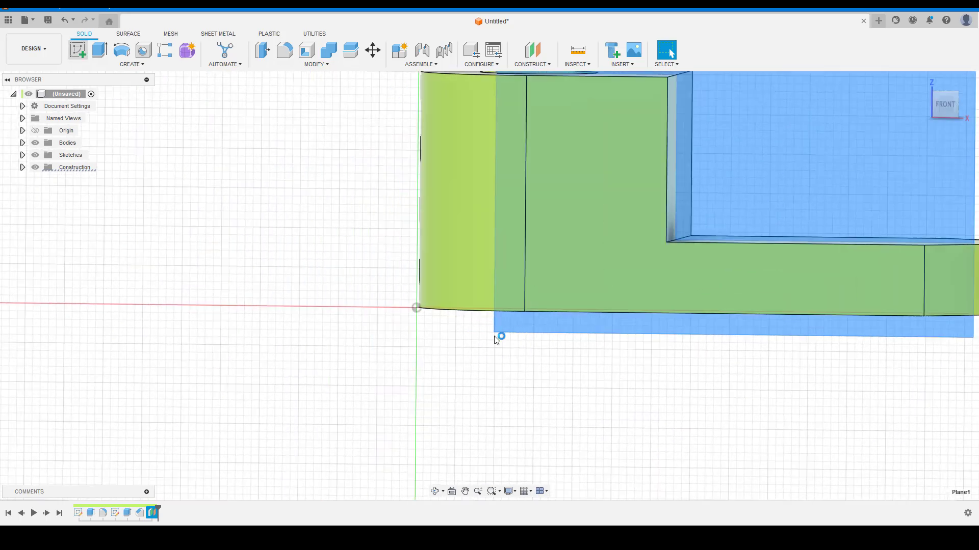
scroll(695, 283, "up", 3)
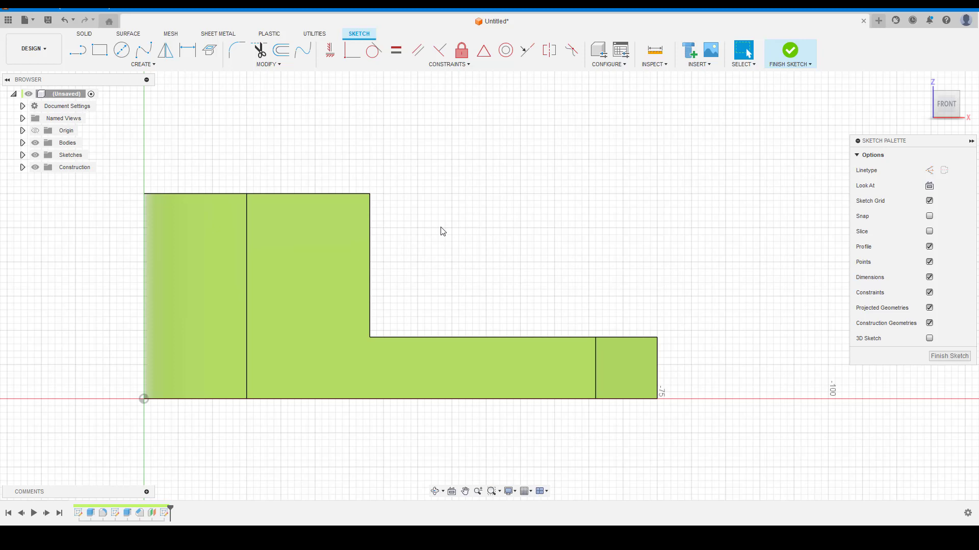
left_click(85, 35)
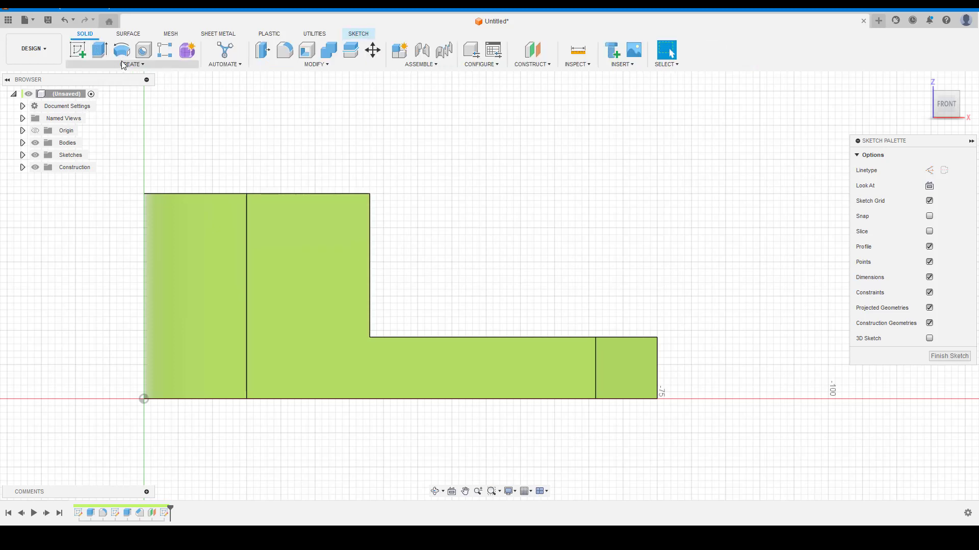
left_click(137, 63)
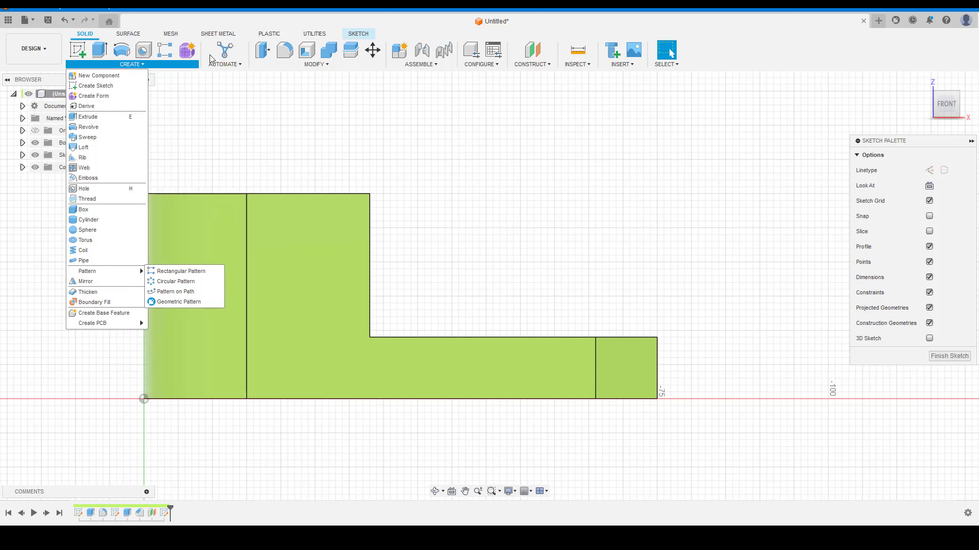
left_click(359, 34)
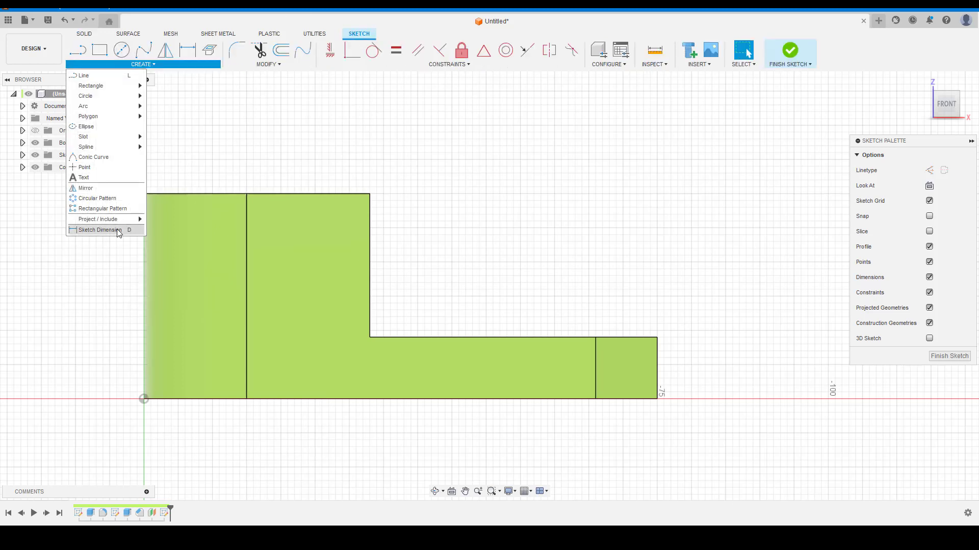
mouse_move(107, 220)
left_click(163, 221)
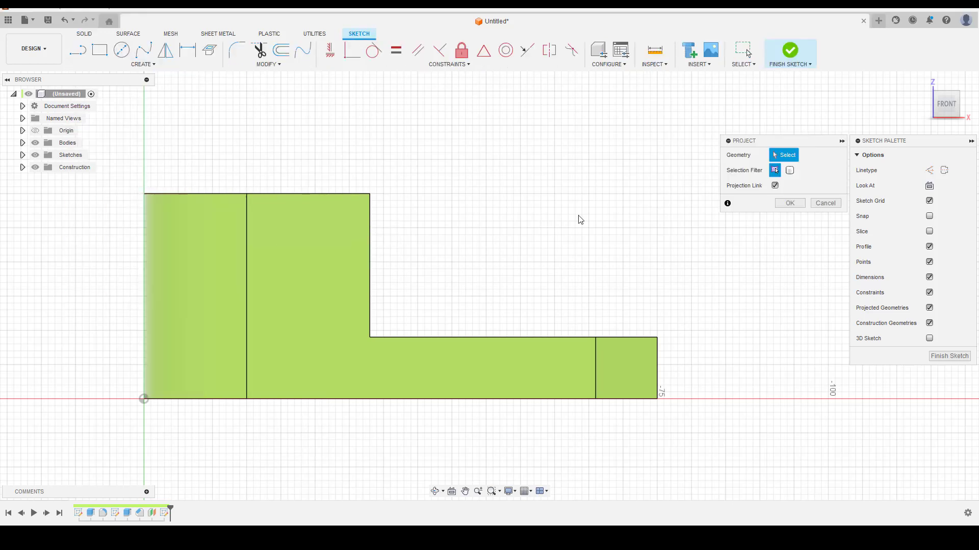
left_click(633, 366)
left_click(348, 281)
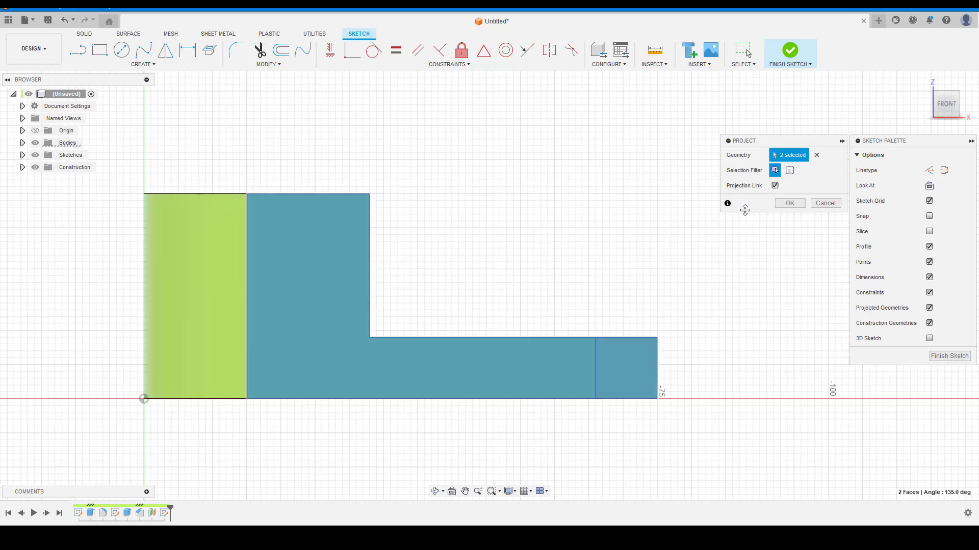
left_click(790, 203)
Draw a diagonal line from the riser's top corner to the base's far corner
scroll(497, 260, "down", 1)
key("l")
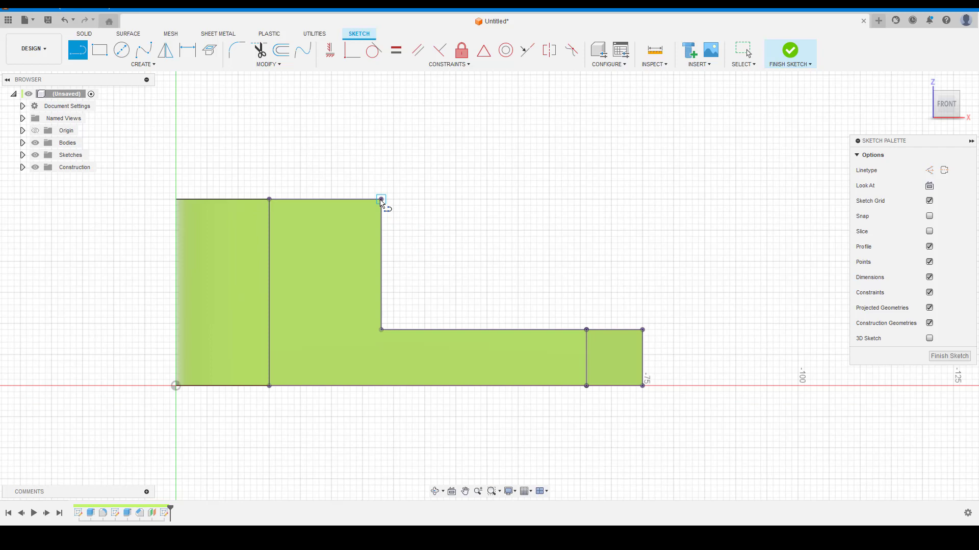
left_click(381, 199)
left_click(643, 330)
key("Escape")
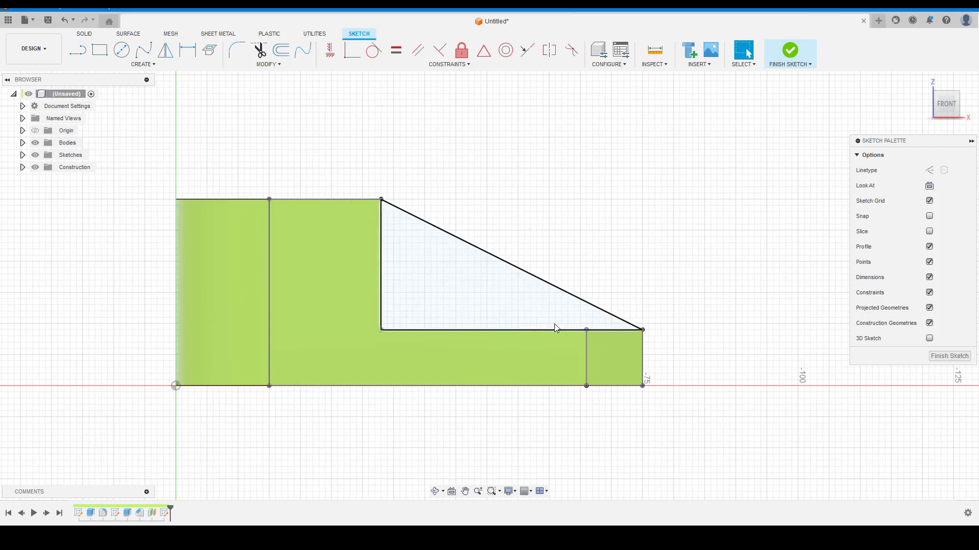
mouse_move(631, 269)
middle_mouse_down("shift")
mouse_move(583, 275)
mouse_move(588, 292)
middle_mouse_up("shift")
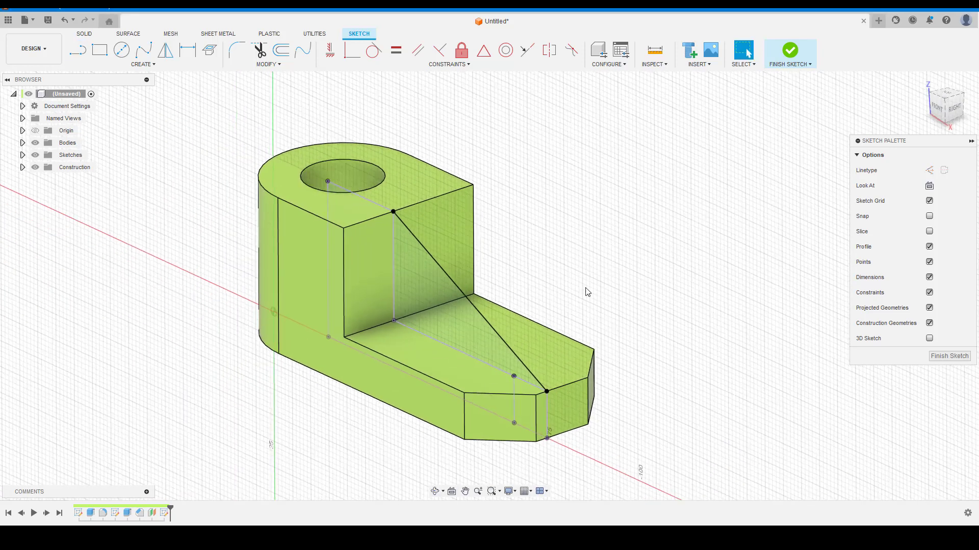
Finish the sketch and extrude the triangle profile 7 mm into a rib between riser and base
left_click(947, 356)
mouse_move(644, 343)
middle_mouse_down("shift")
mouse_move(573, 332)
mouse_move(584, 326)
middle_mouse_up("shift")
left_click(438, 317)
key("e")
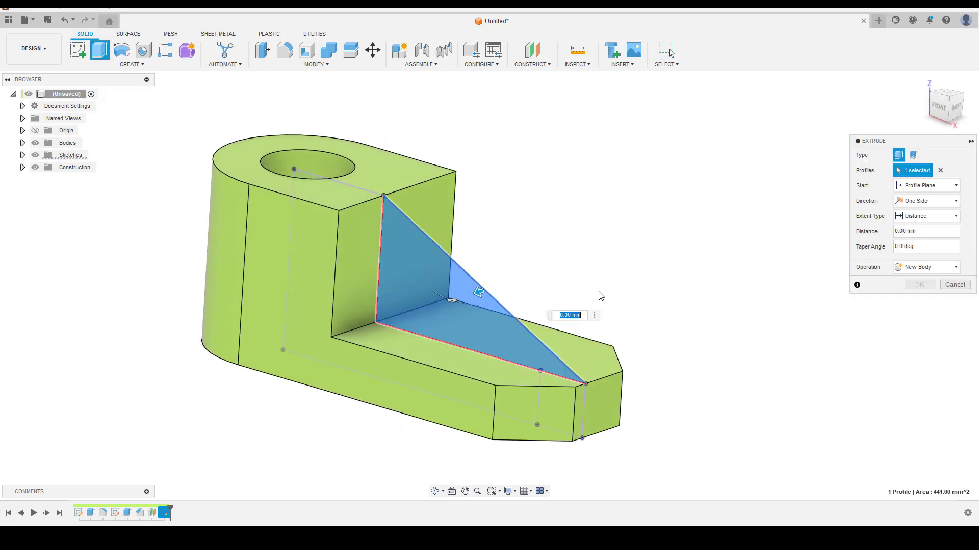
middle_click_drag(537, 293, 583, 301, "shift")
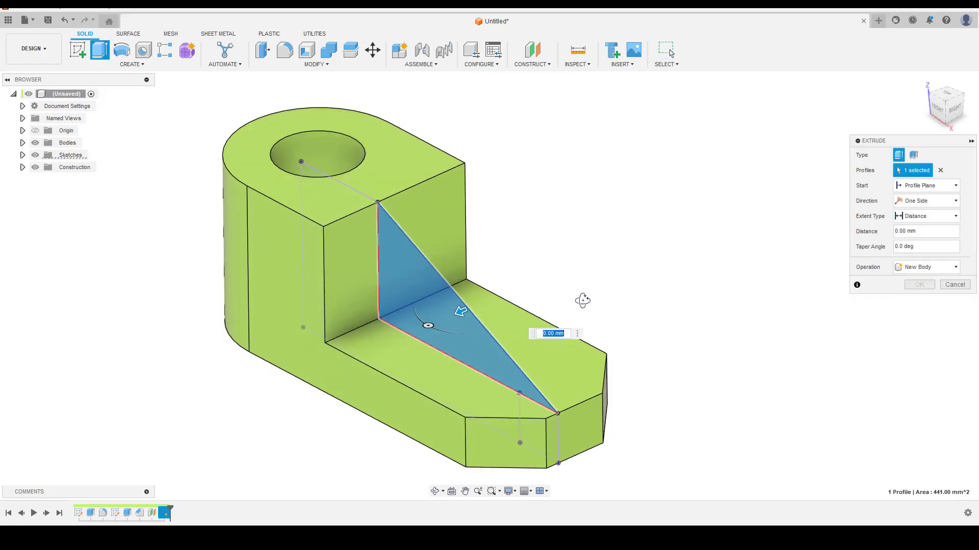
key("Return")
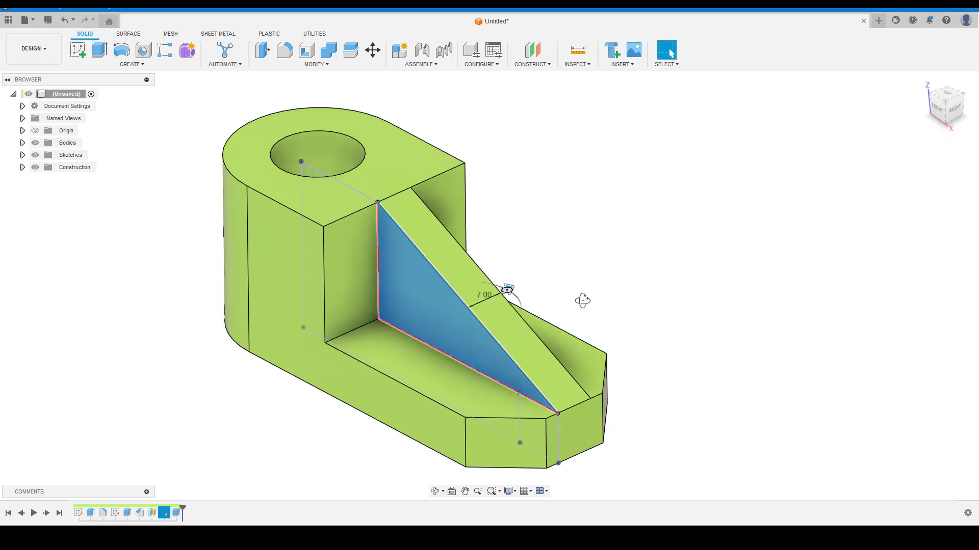
scroll(586, 312, "down", 2)
middle_click_drag(583, 317, 652, 232, "shift")
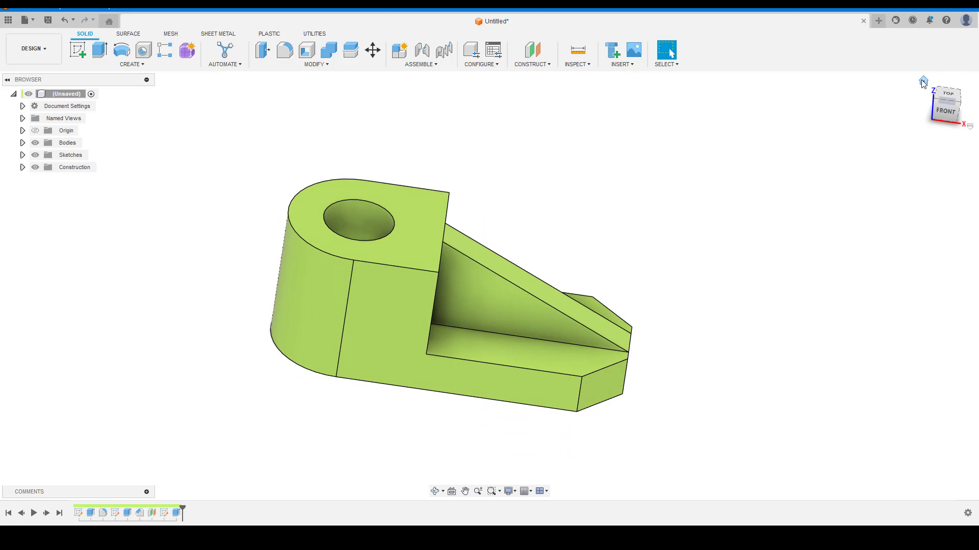
Return the bracket model to the home view
left_click(922, 82)
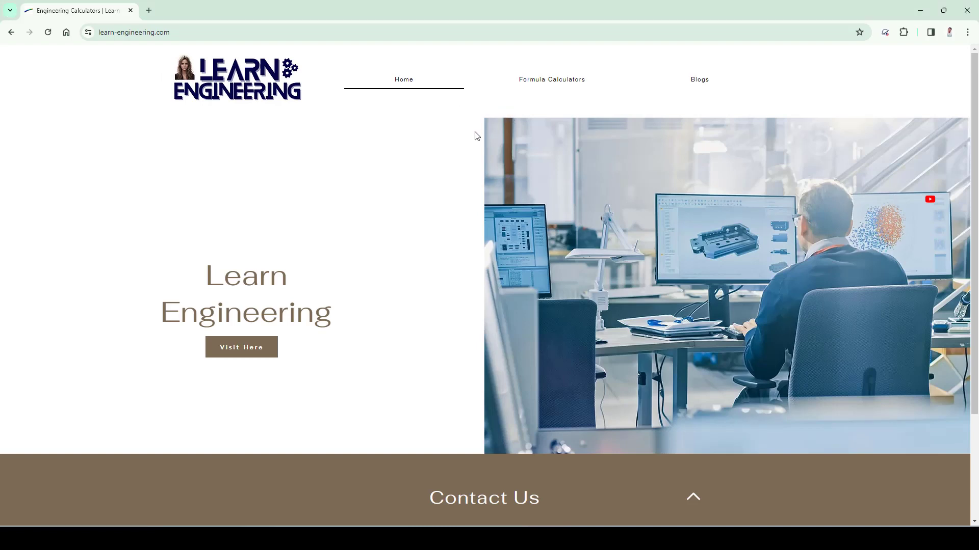
scroll(475, 136, "down", 2)
scroll(474, 135, "up", 2)
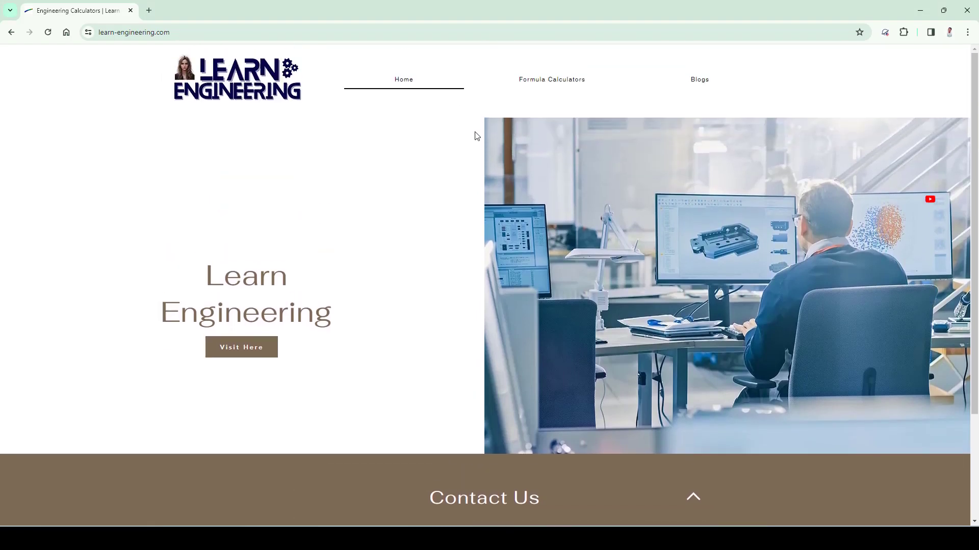
Browse the Learn Engineering Formula Calculators page, then open the Blogs page
left_click(538, 83)
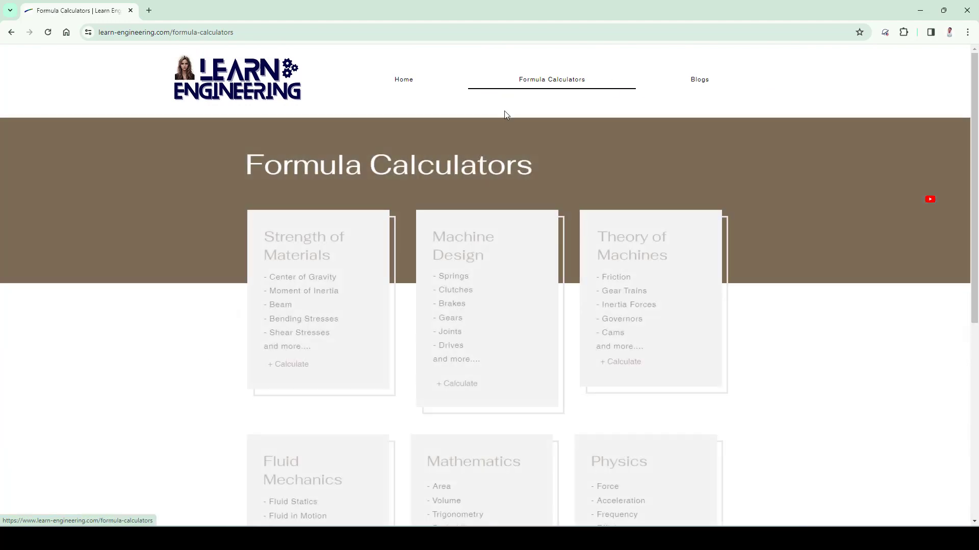
scroll(425, 161, "down", 2)
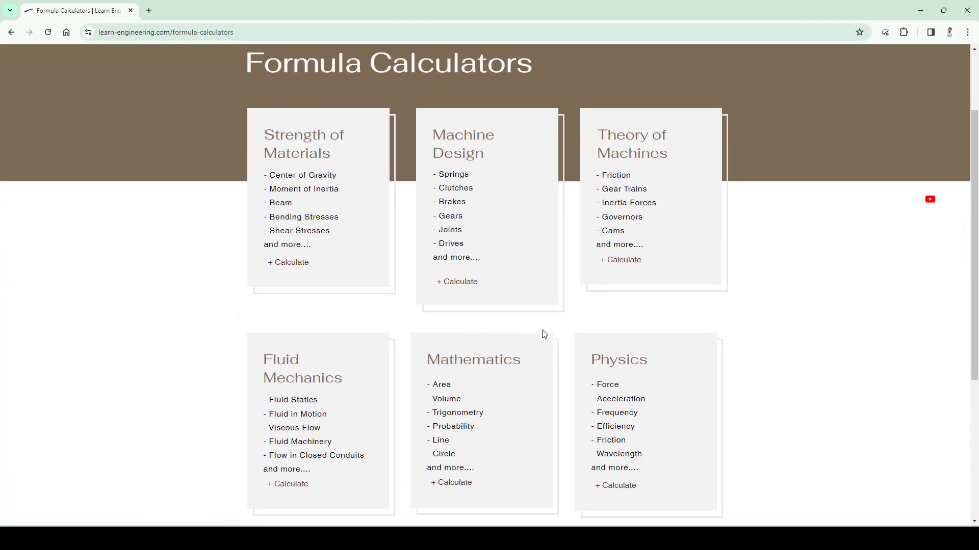
scroll(546, 332, "down", 2)
scroll(546, 324, "up", 4)
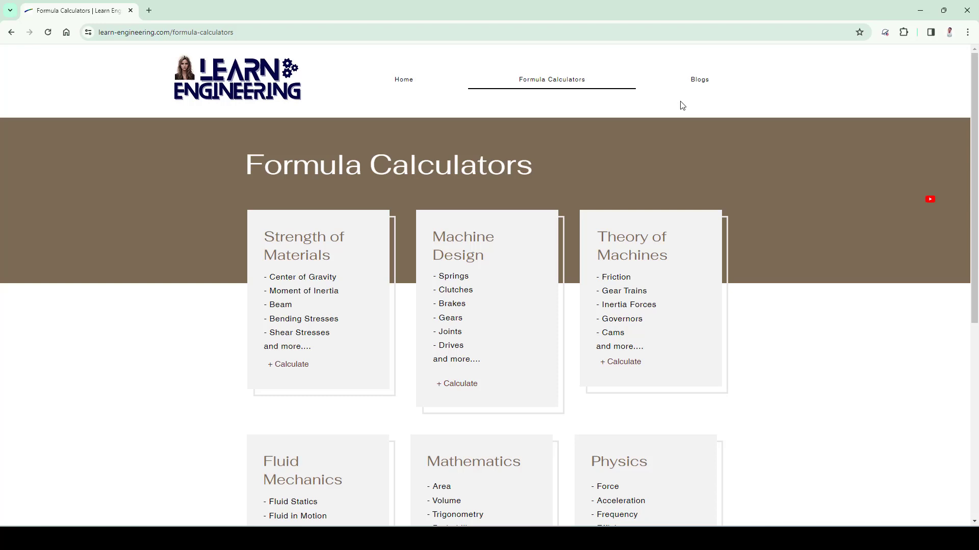
left_click(695, 85)
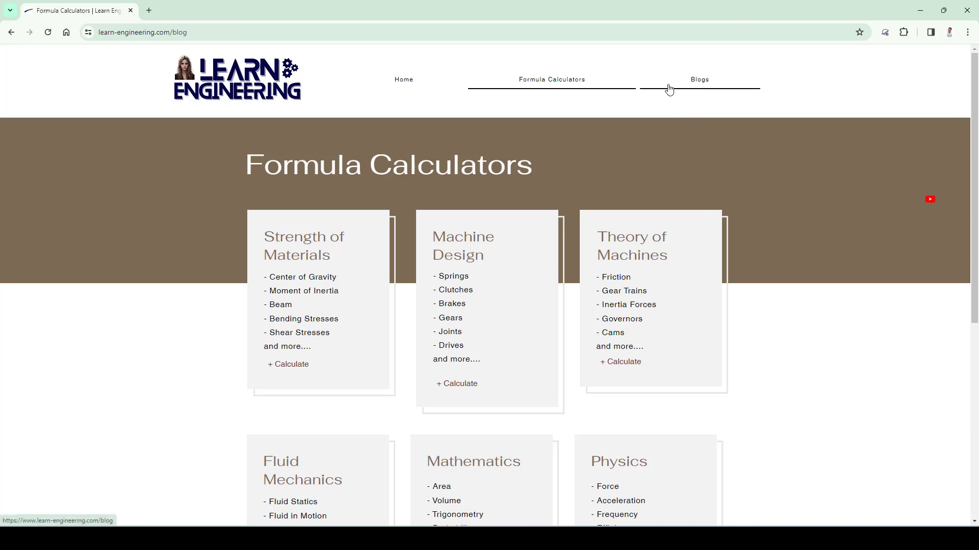
left_click(690, 92)
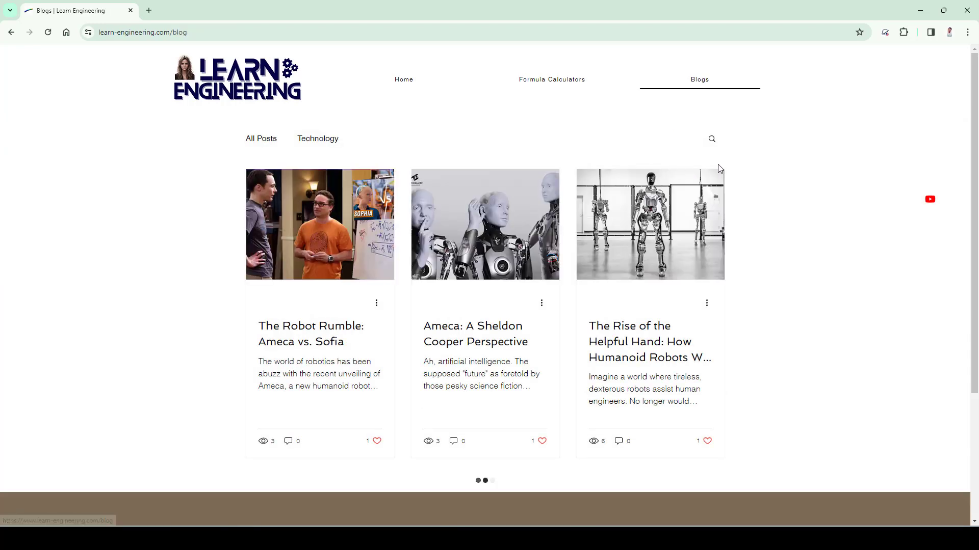